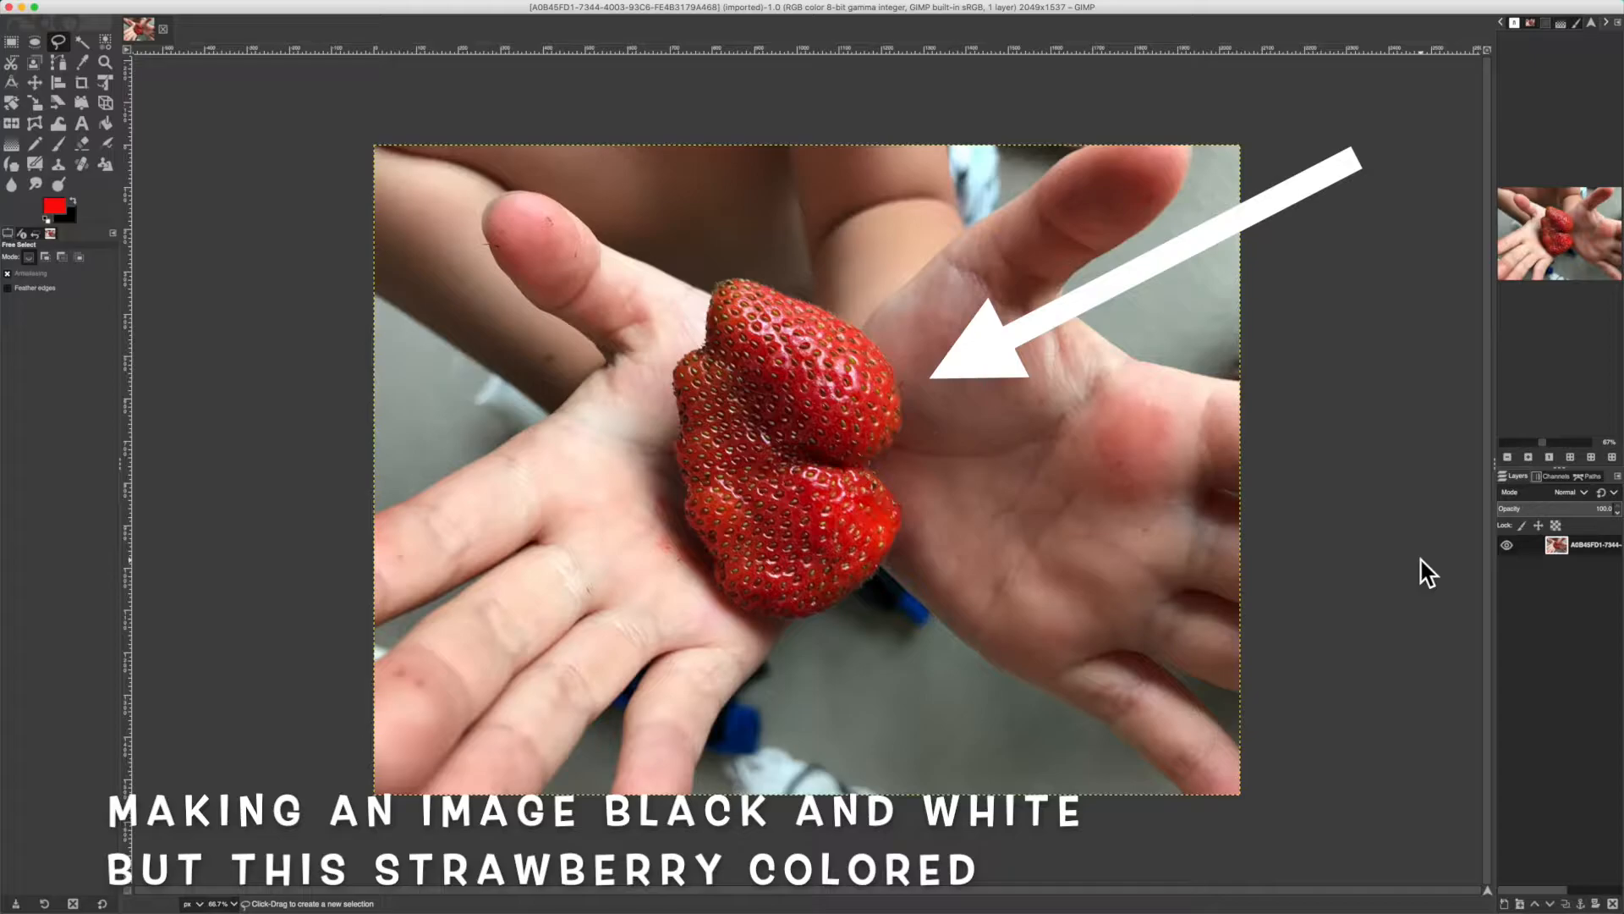
# Duplicate the photo layer and desaturate the copy using the Luminance mode.
pyautogui.rightClick(1610, 561)
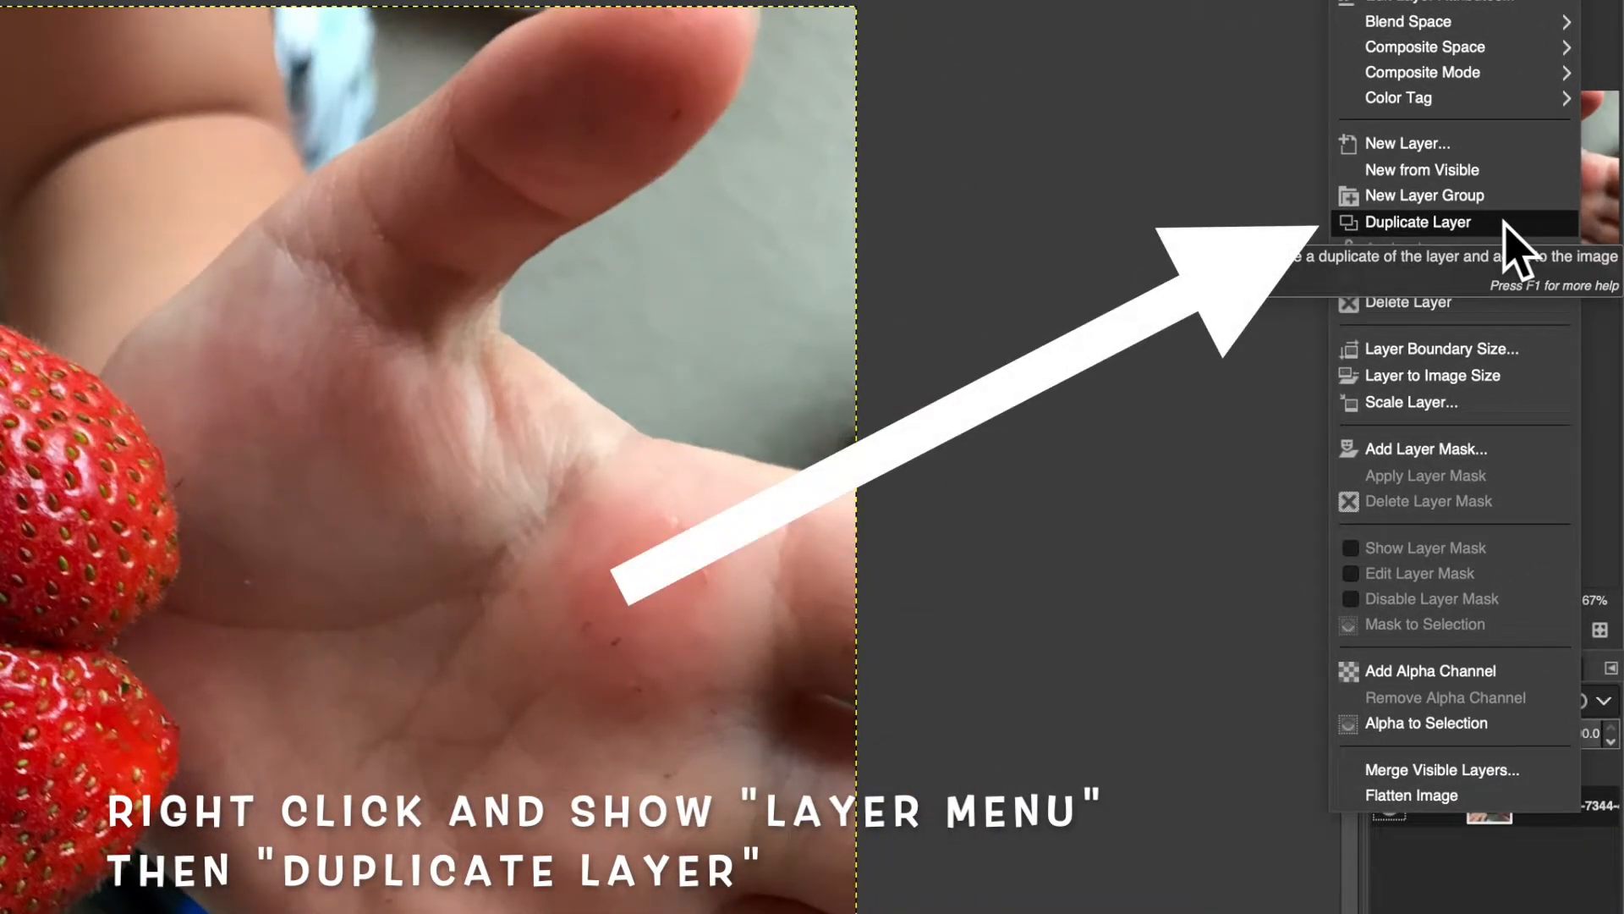
pyautogui.click(1504, 223)
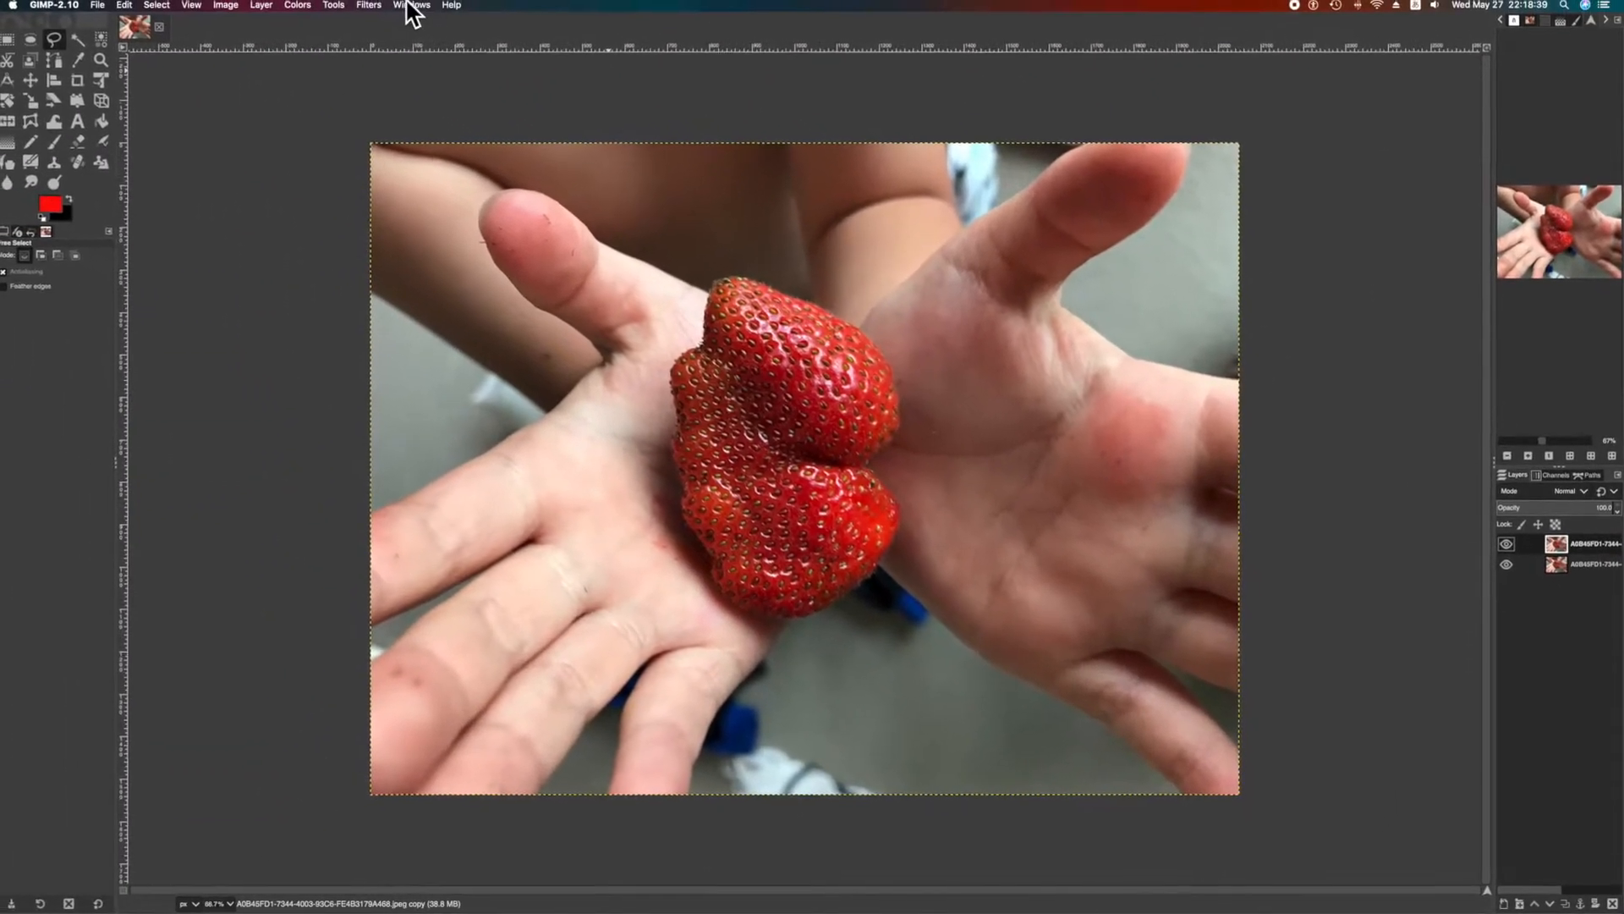
pyautogui.click(298, 9)
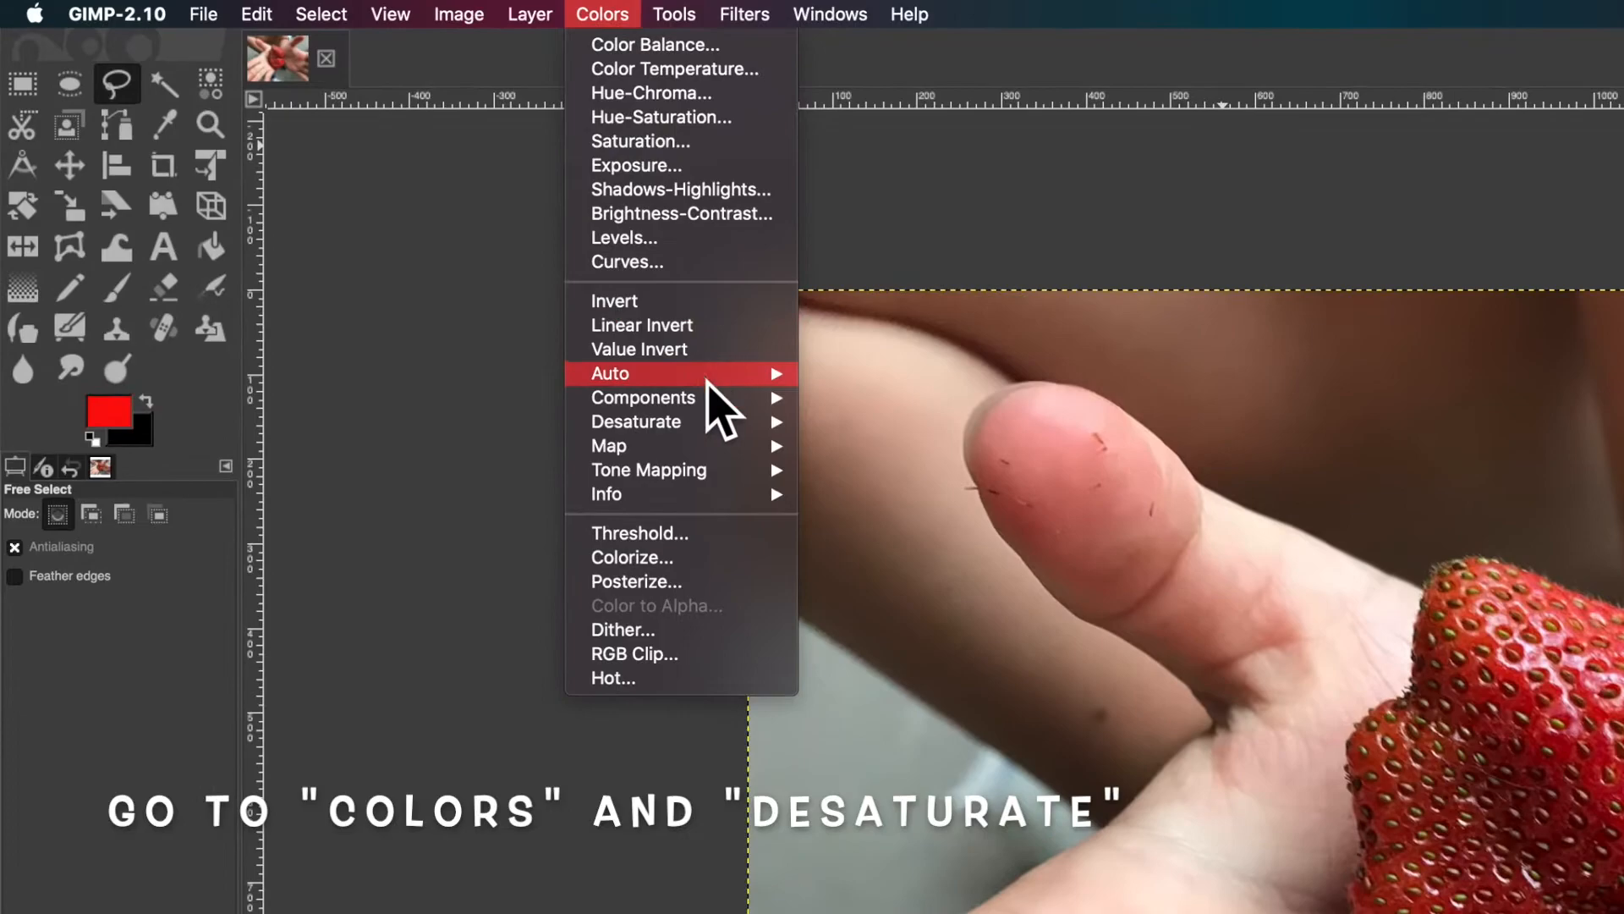
pyautogui.moveTo(720, 423)
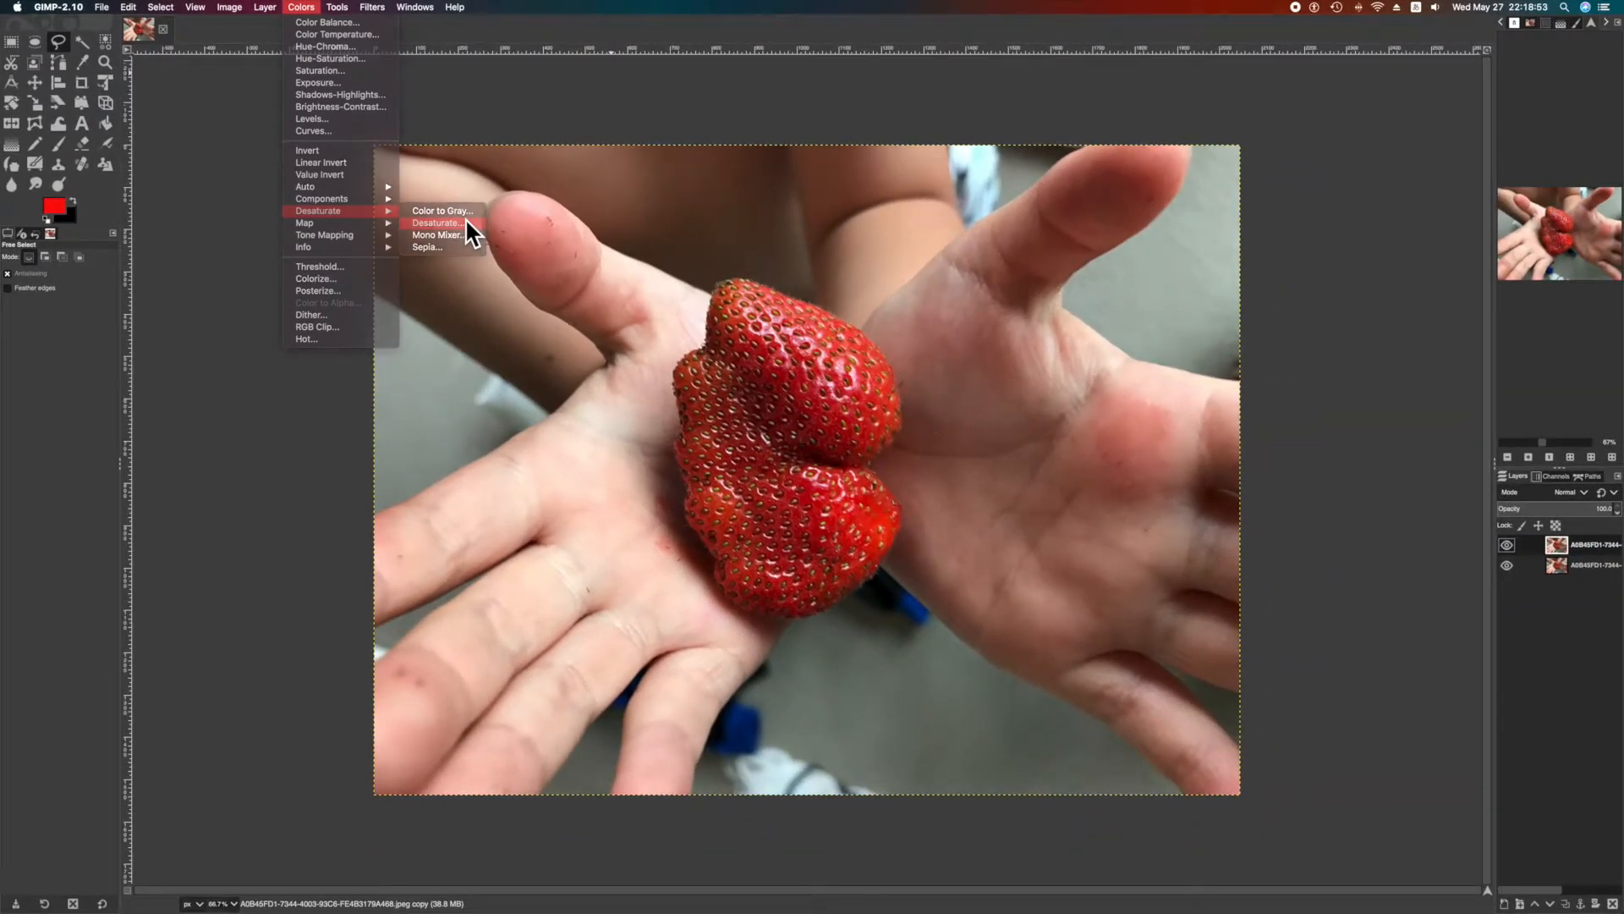
pyautogui.click(466, 223)
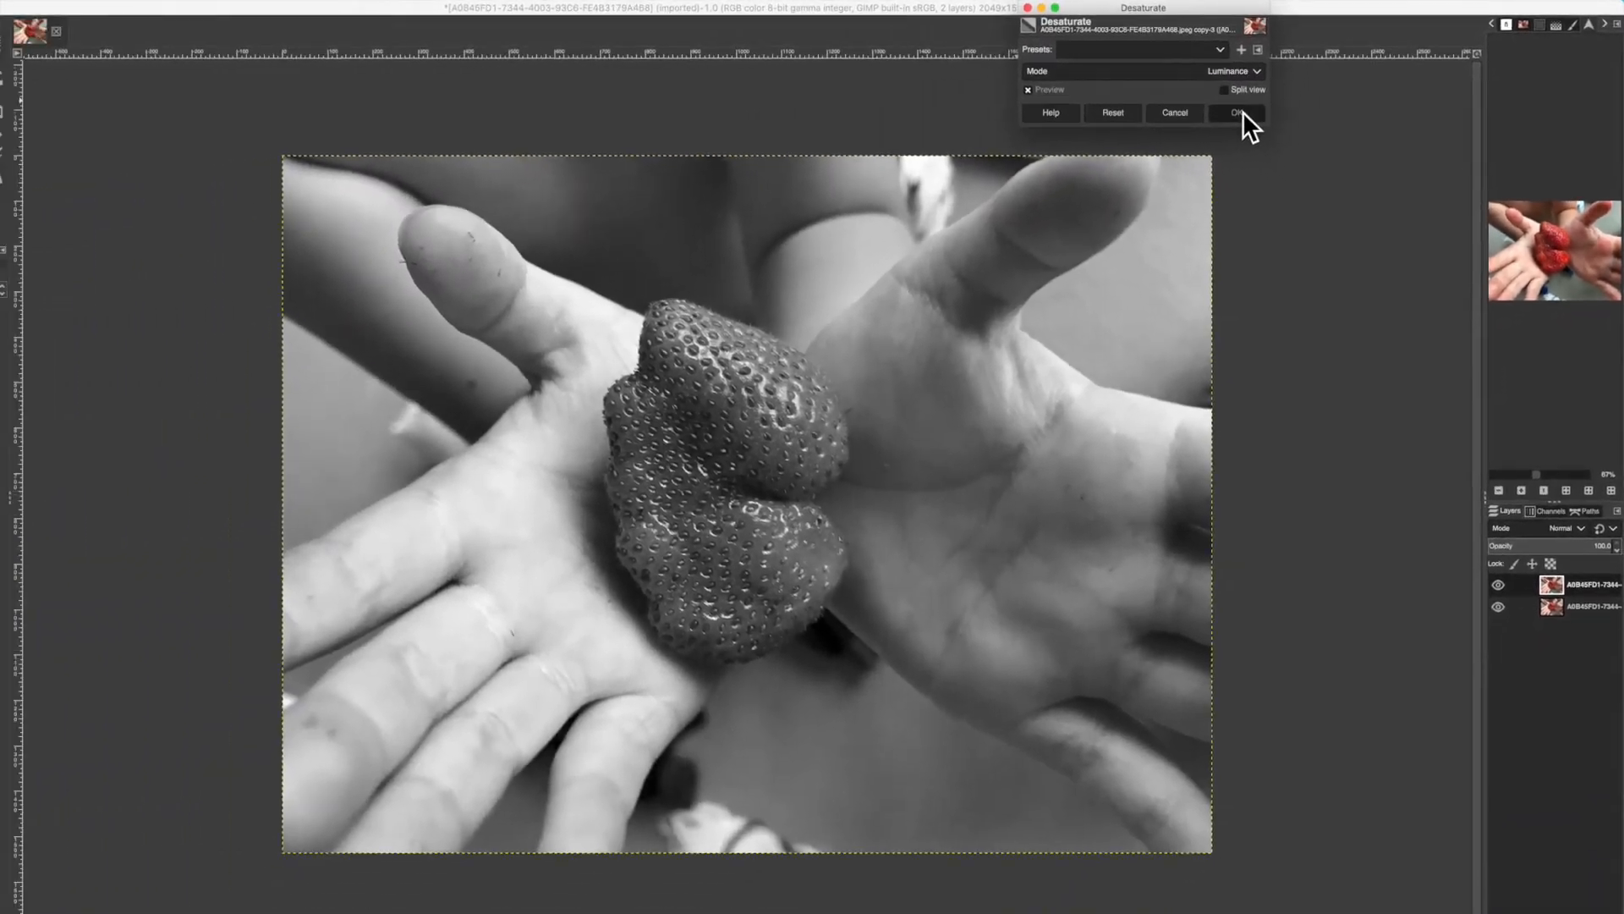
pyautogui.click(902, 210)
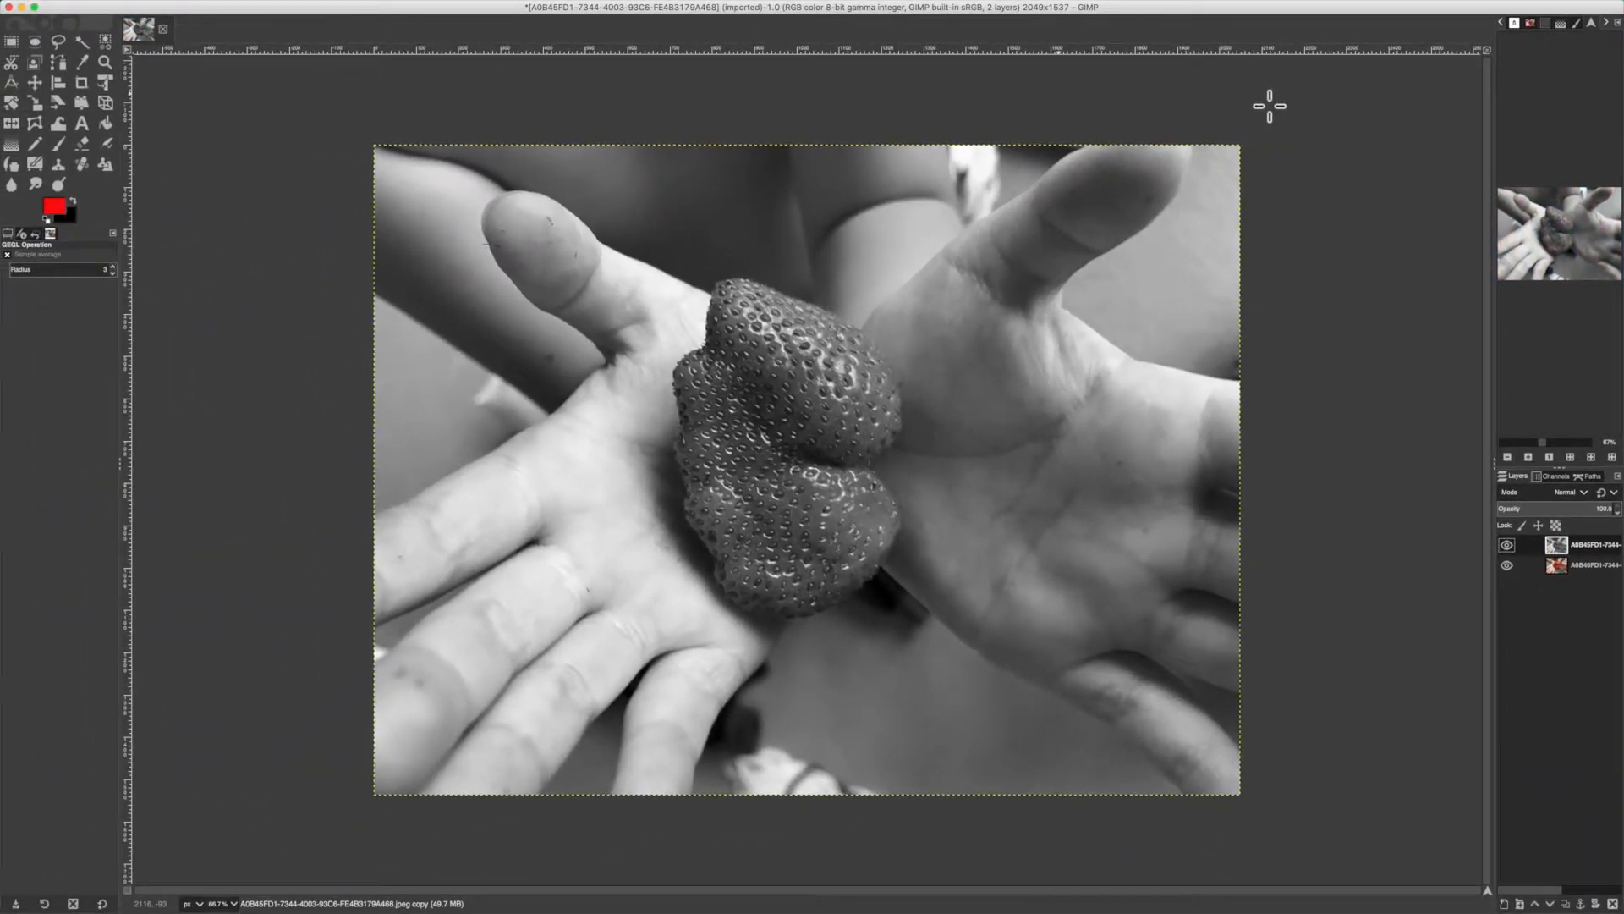
# Add an alpha channel to the black-and-white layer so that it supports transparency.
pyautogui.moveTo(300, 3)
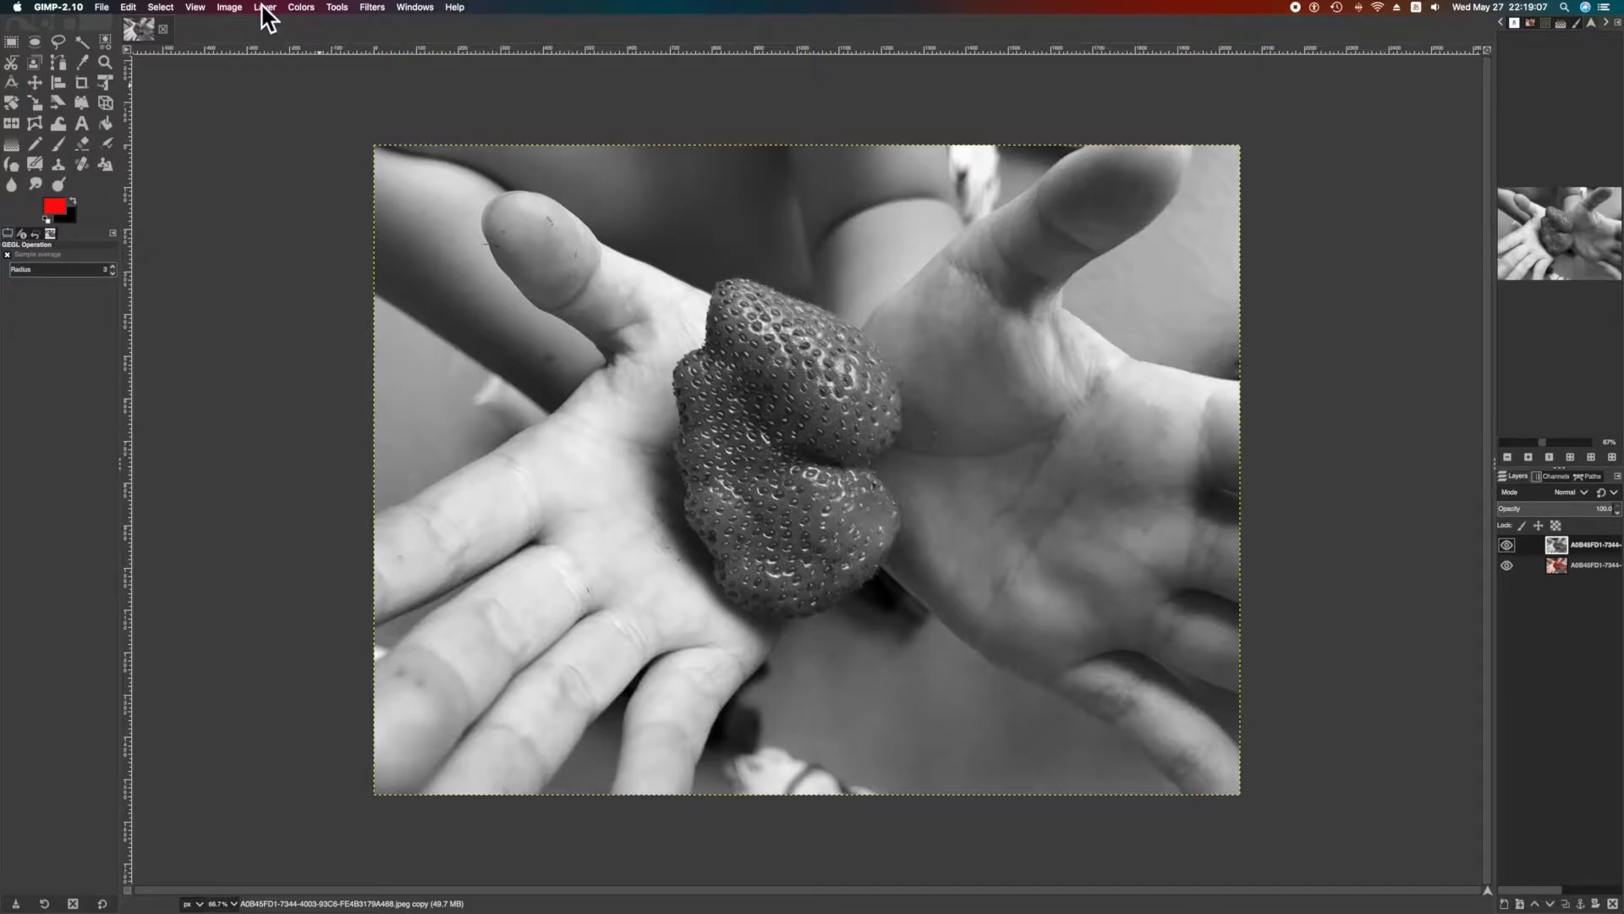
pyautogui.click(263, 8)
pyautogui.moveTo(326, 133)
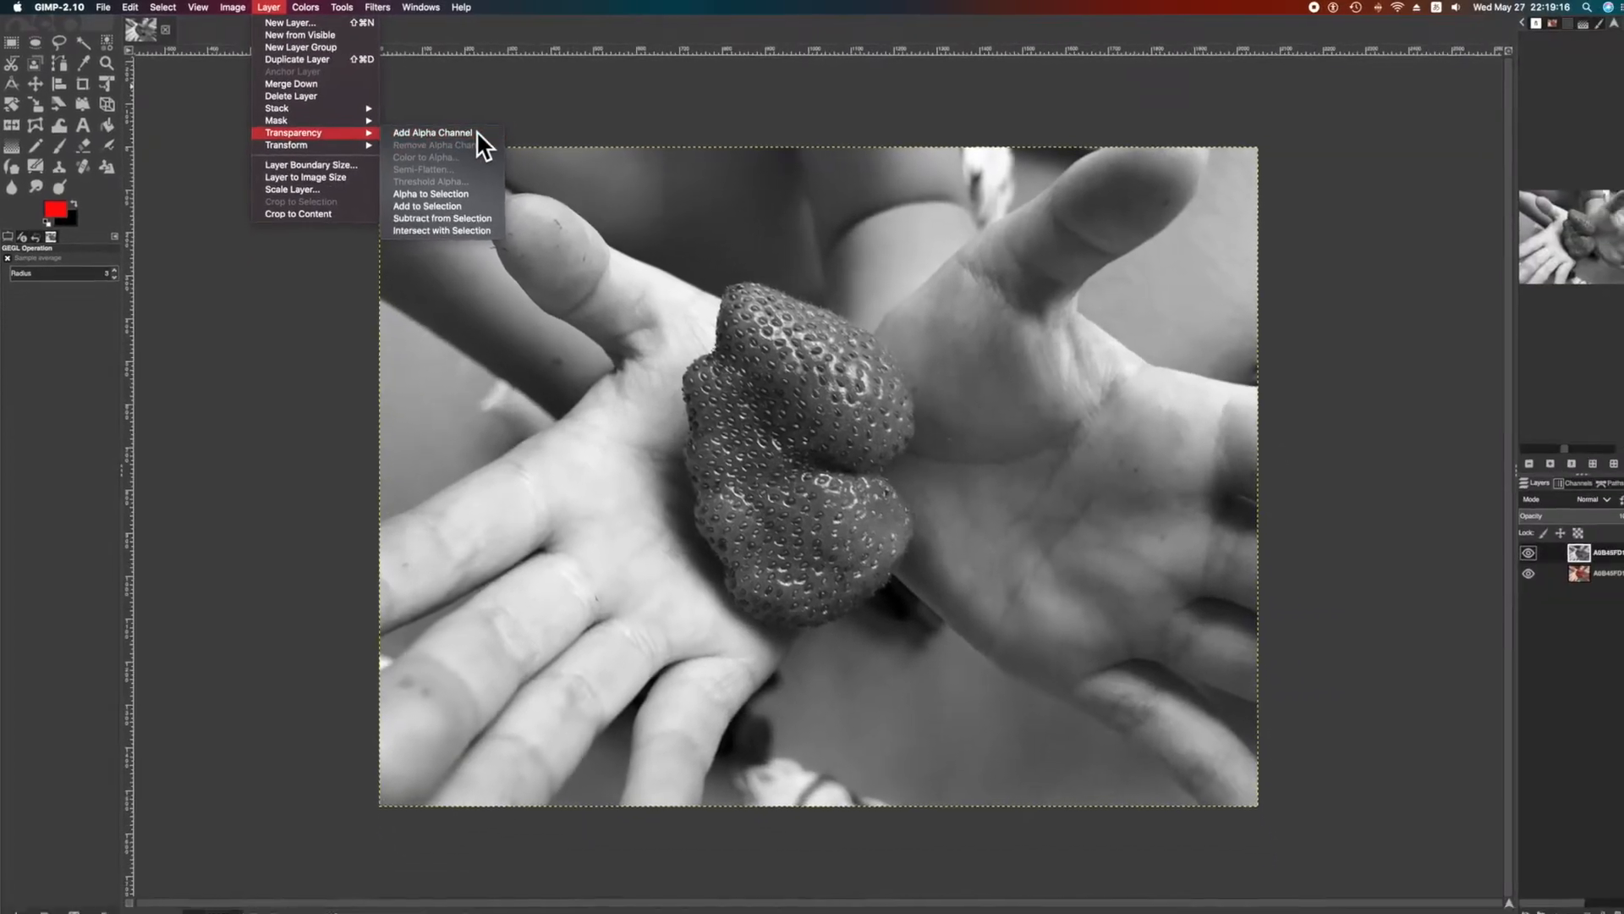
pyautogui.click(476, 132)
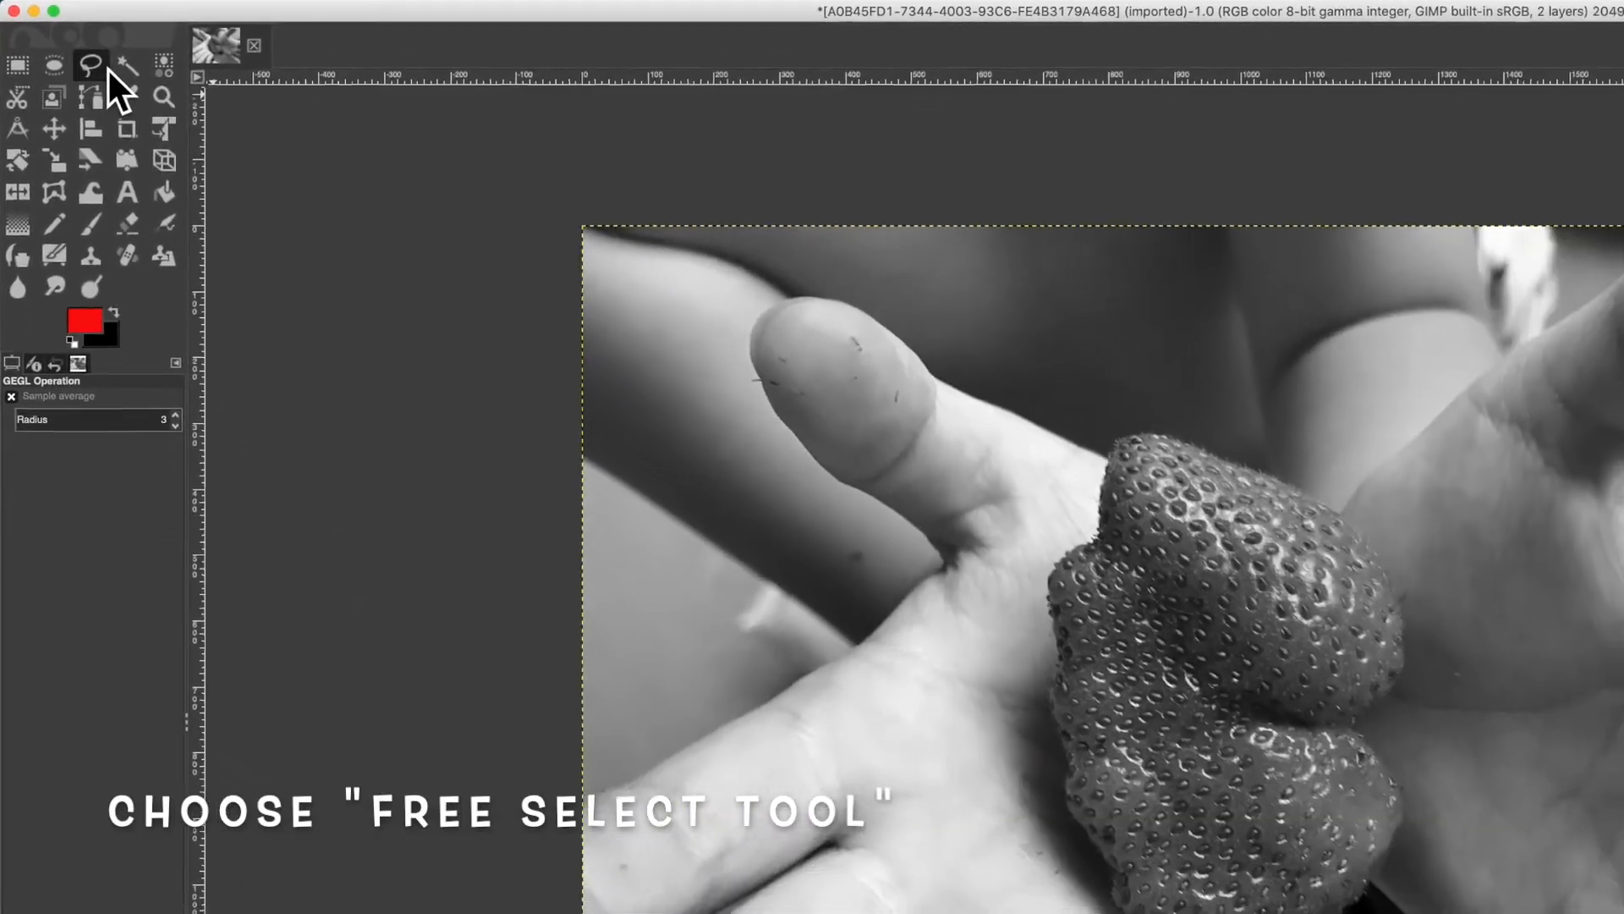
# Trace a closed selection around the whole outline of the strawberry on the black-and-white layer with the Free Select tool.
pyautogui.click(118, 83)
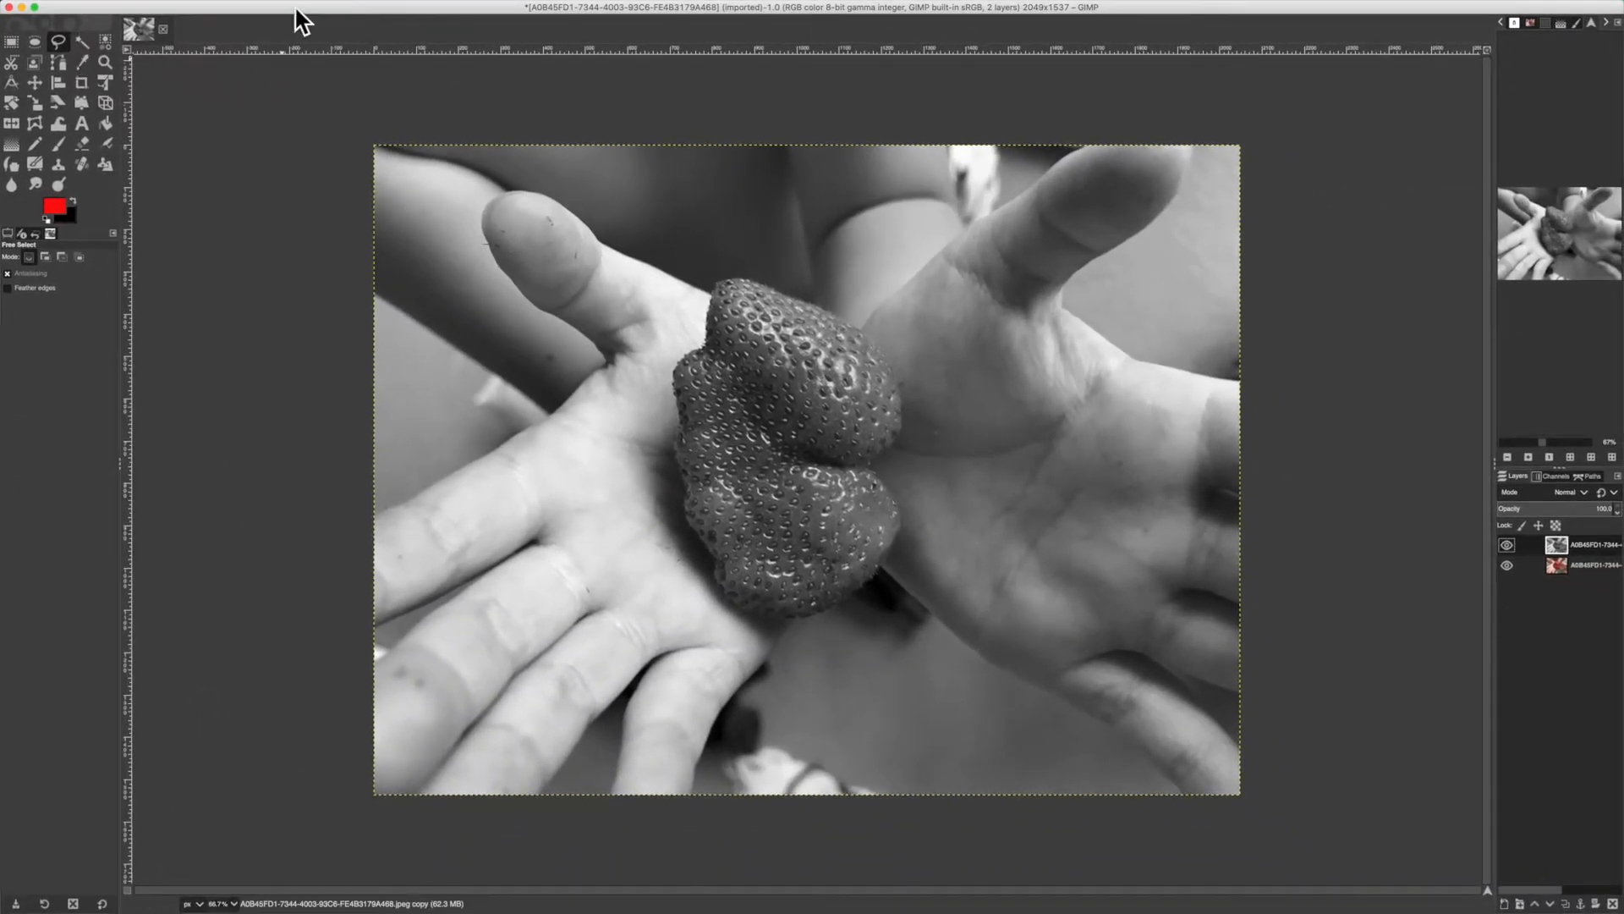
pyautogui.moveTo(318, 3)
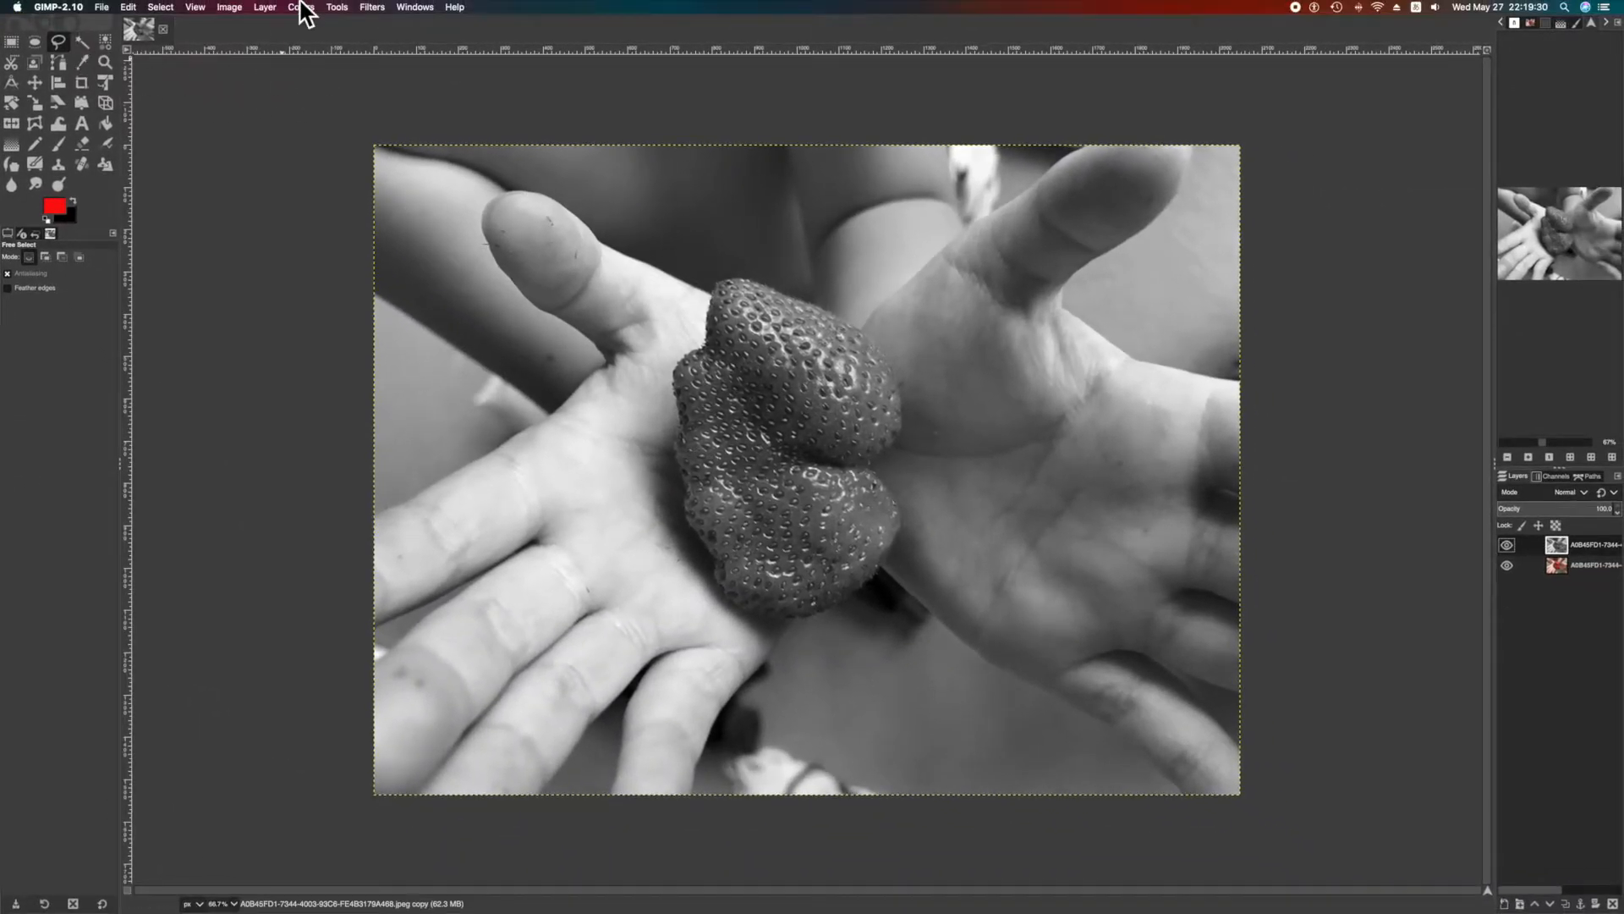
pyautogui.click(201, 6)
pyautogui.moveTo(254, 47)
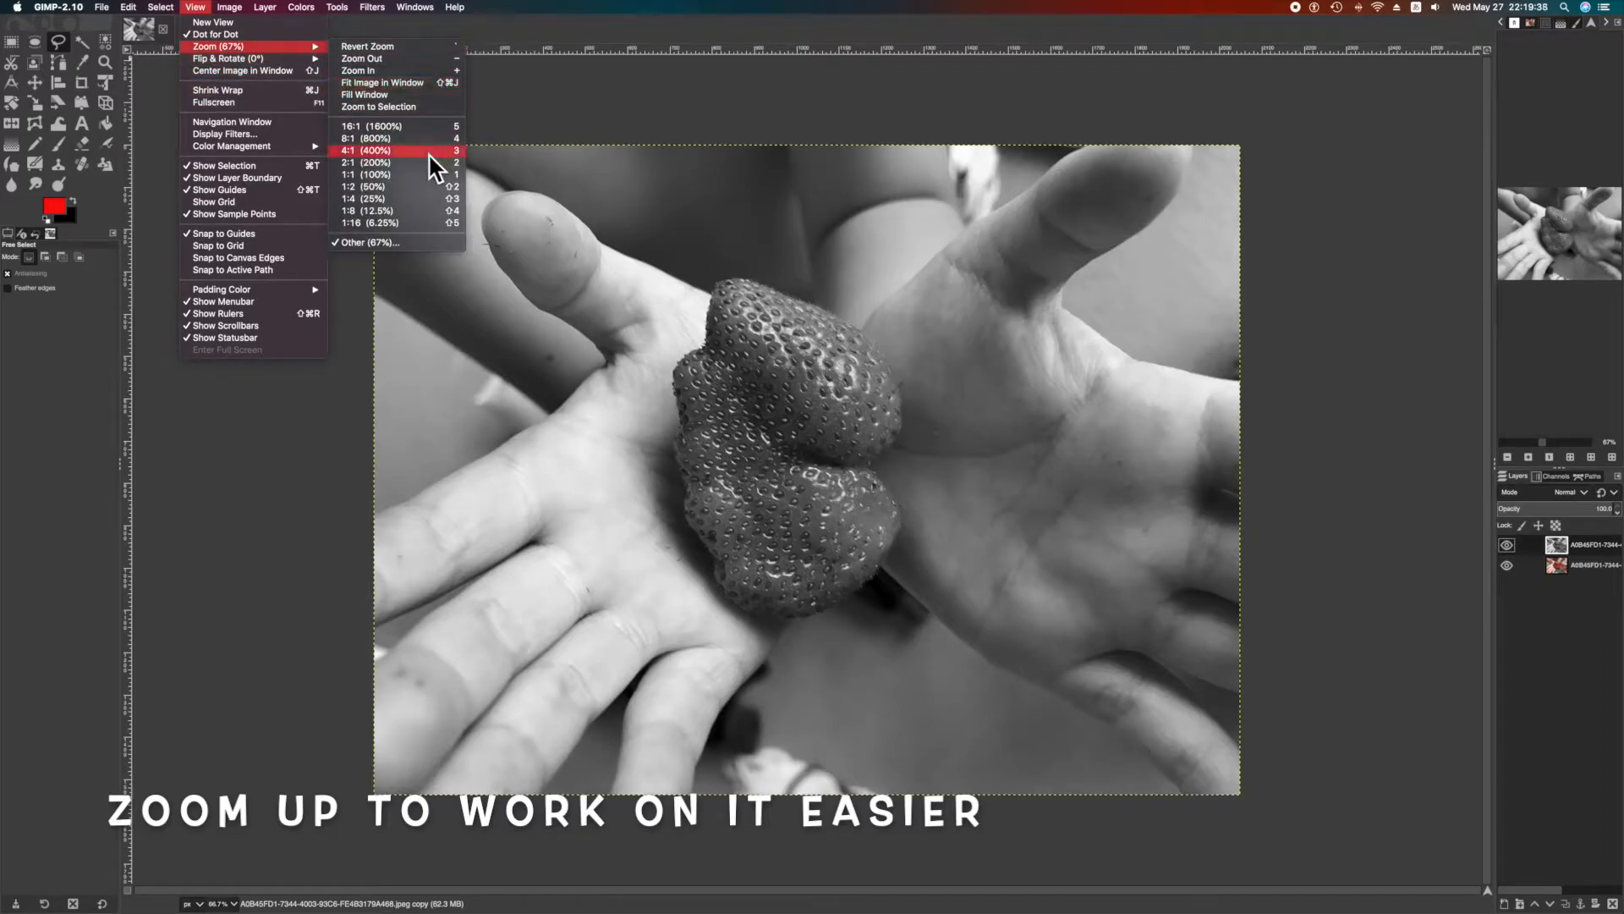
pyautogui.click(425, 170)
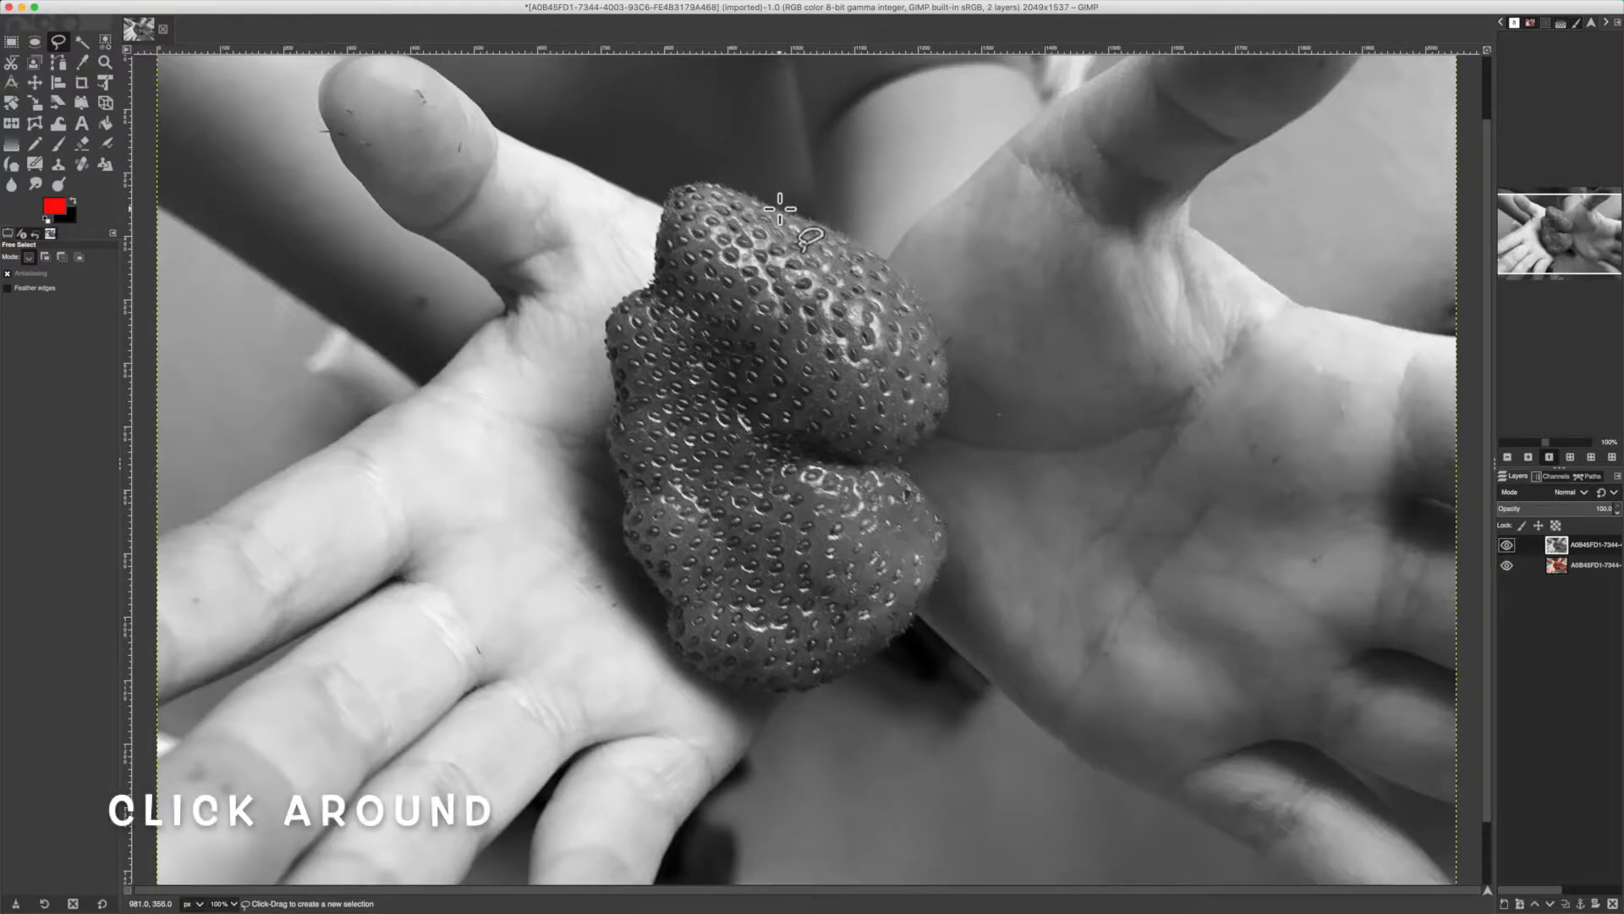
pyautogui.click(779, 208)
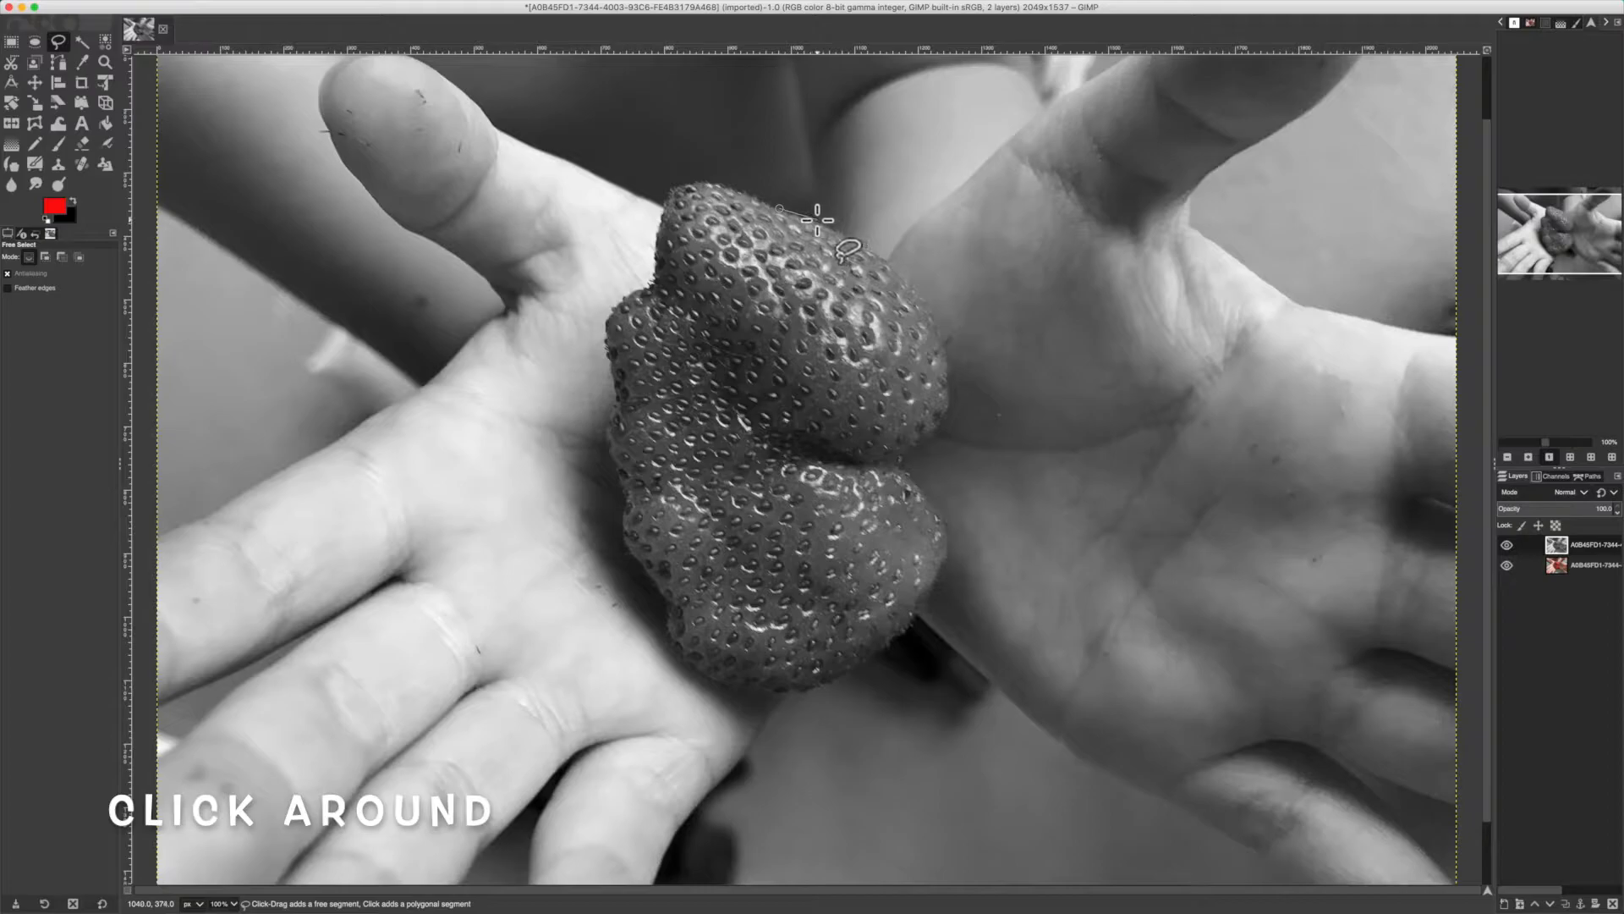
pyautogui.click(811, 217)
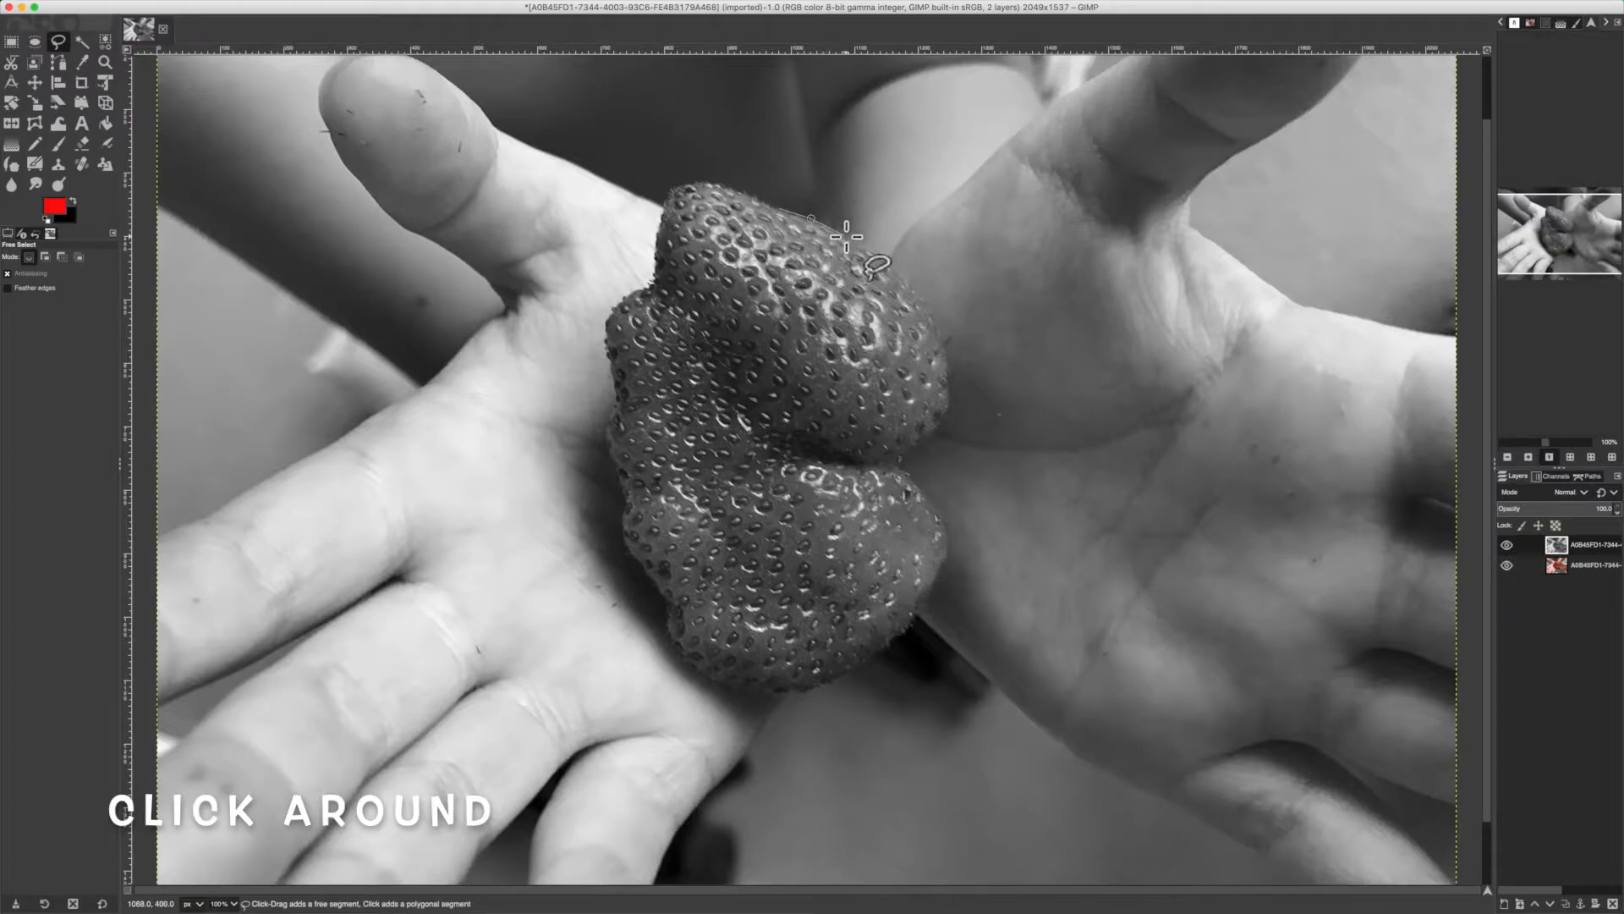
pyautogui.click(846, 236)
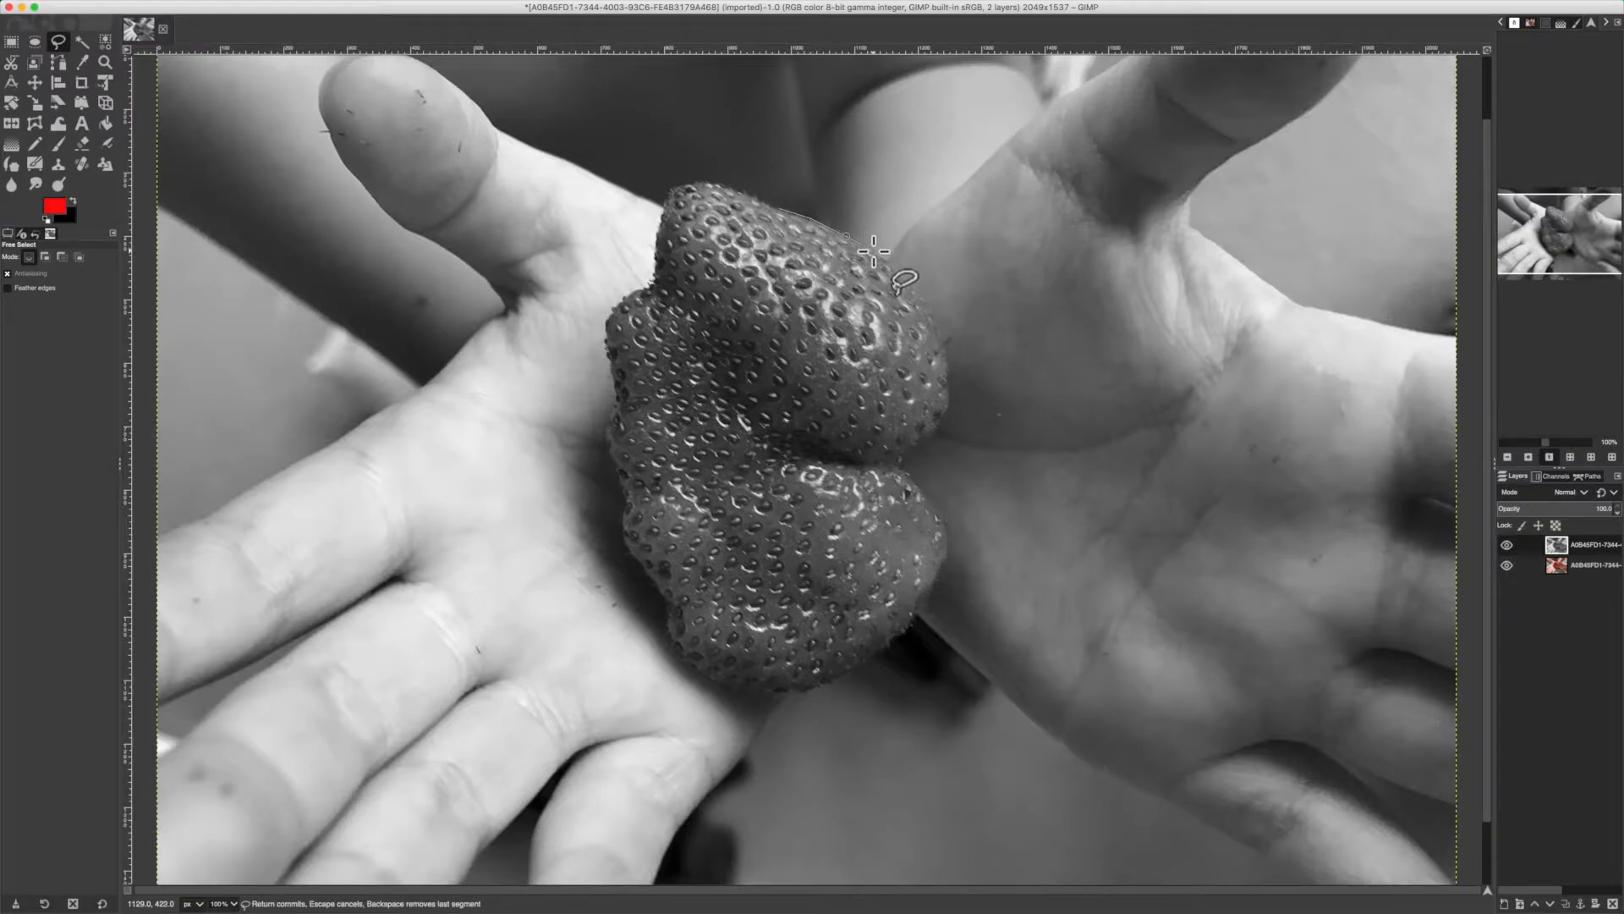
pyautogui.click(928, 302)
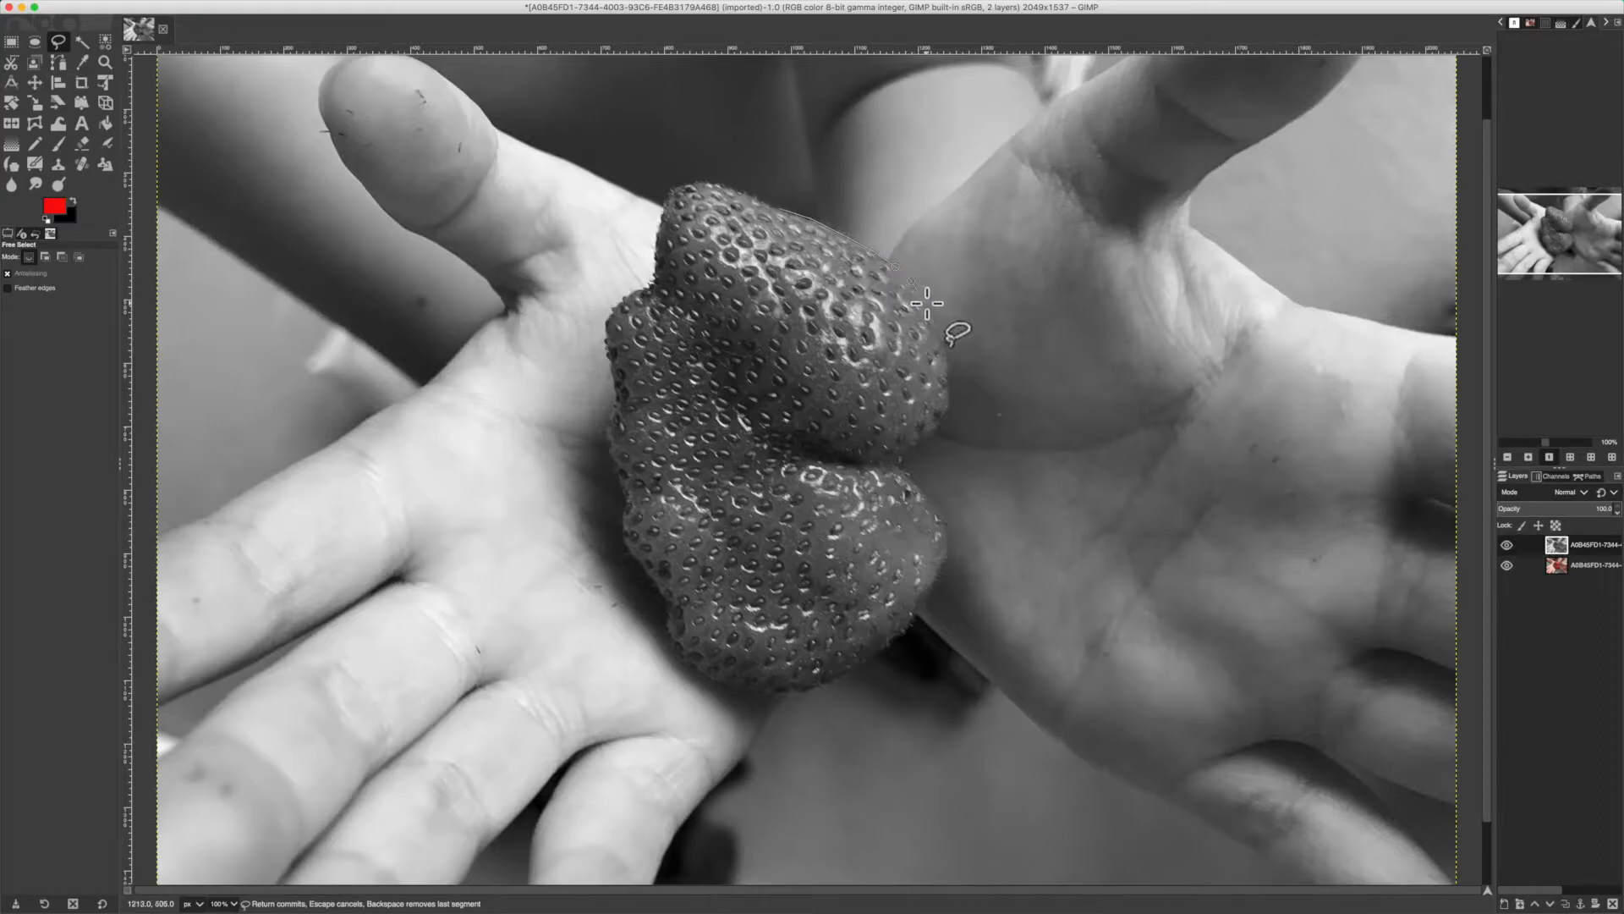
pyautogui.click(937, 325)
pyautogui.click(948, 380)
pyautogui.click(951, 394)
pyautogui.click(938, 432)
pyautogui.click(923, 443)
pyautogui.click(909, 450)
pyautogui.click(900, 464)
pyautogui.click(911, 476)
pyautogui.click(922, 489)
pyautogui.click(947, 522)
pyautogui.click(950, 543)
pyautogui.click(940, 568)
pyautogui.click(931, 592)
pyautogui.click(924, 601)
pyautogui.click(909, 626)
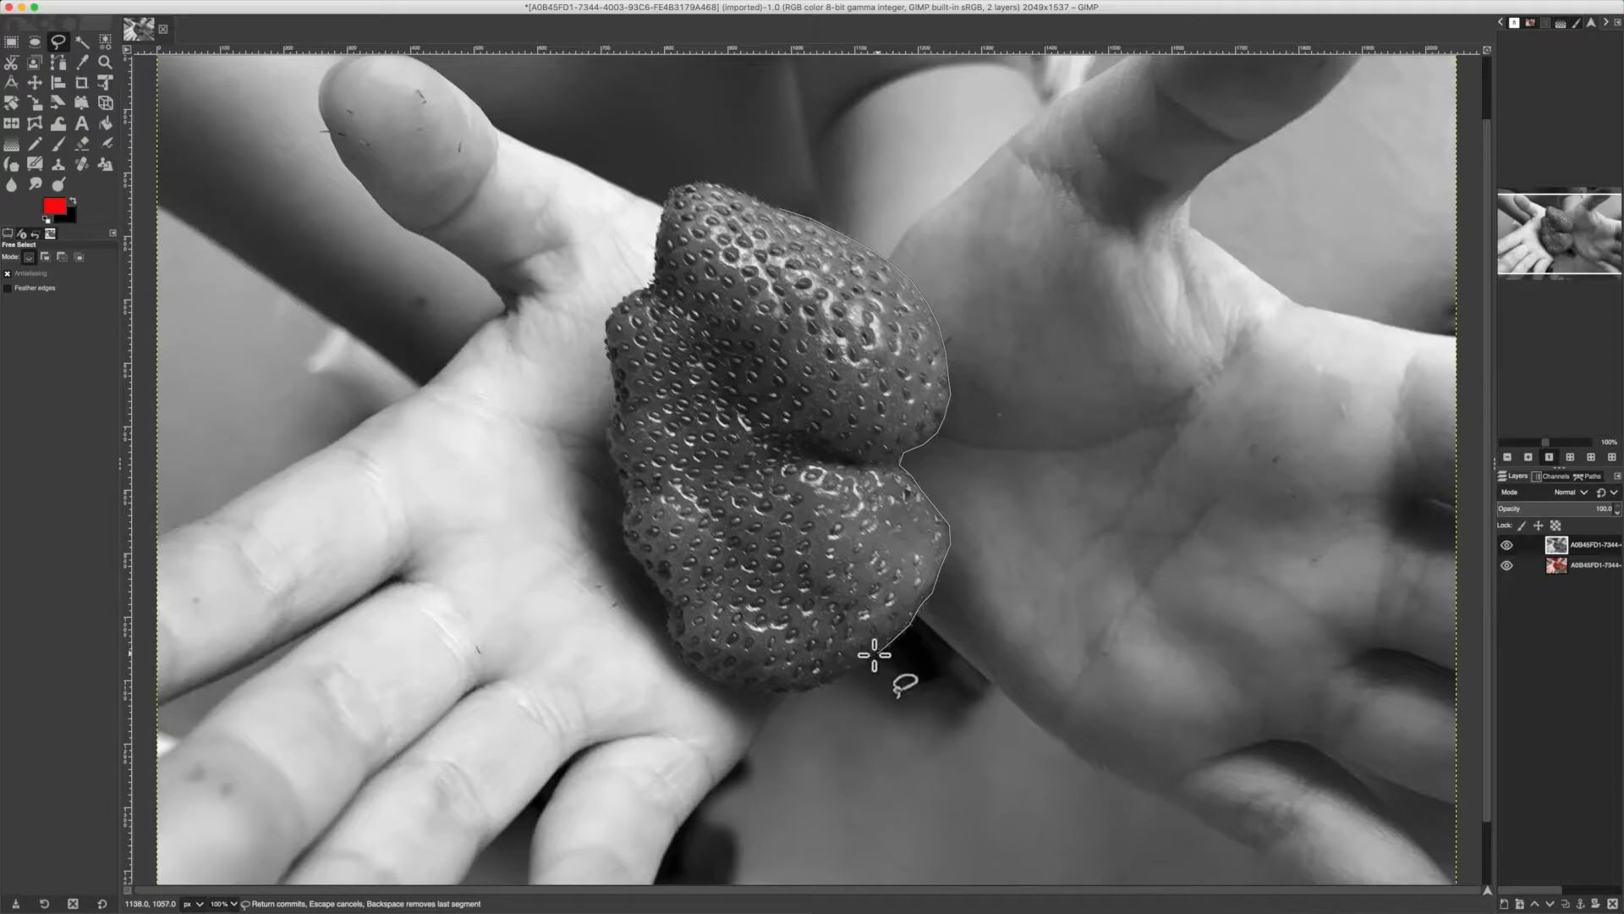
pyautogui.click(841, 676)
pyautogui.click(818, 687)
pyautogui.click(795, 696)
pyautogui.click(771, 700)
pyautogui.click(752, 697)
pyautogui.click(738, 694)
pyautogui.click(732, 688)
pyautogui.click(716, 682)
pyautogui.click(698, 669)
pyautogui.click(691, 666)
pyautogui.click(681, 665)
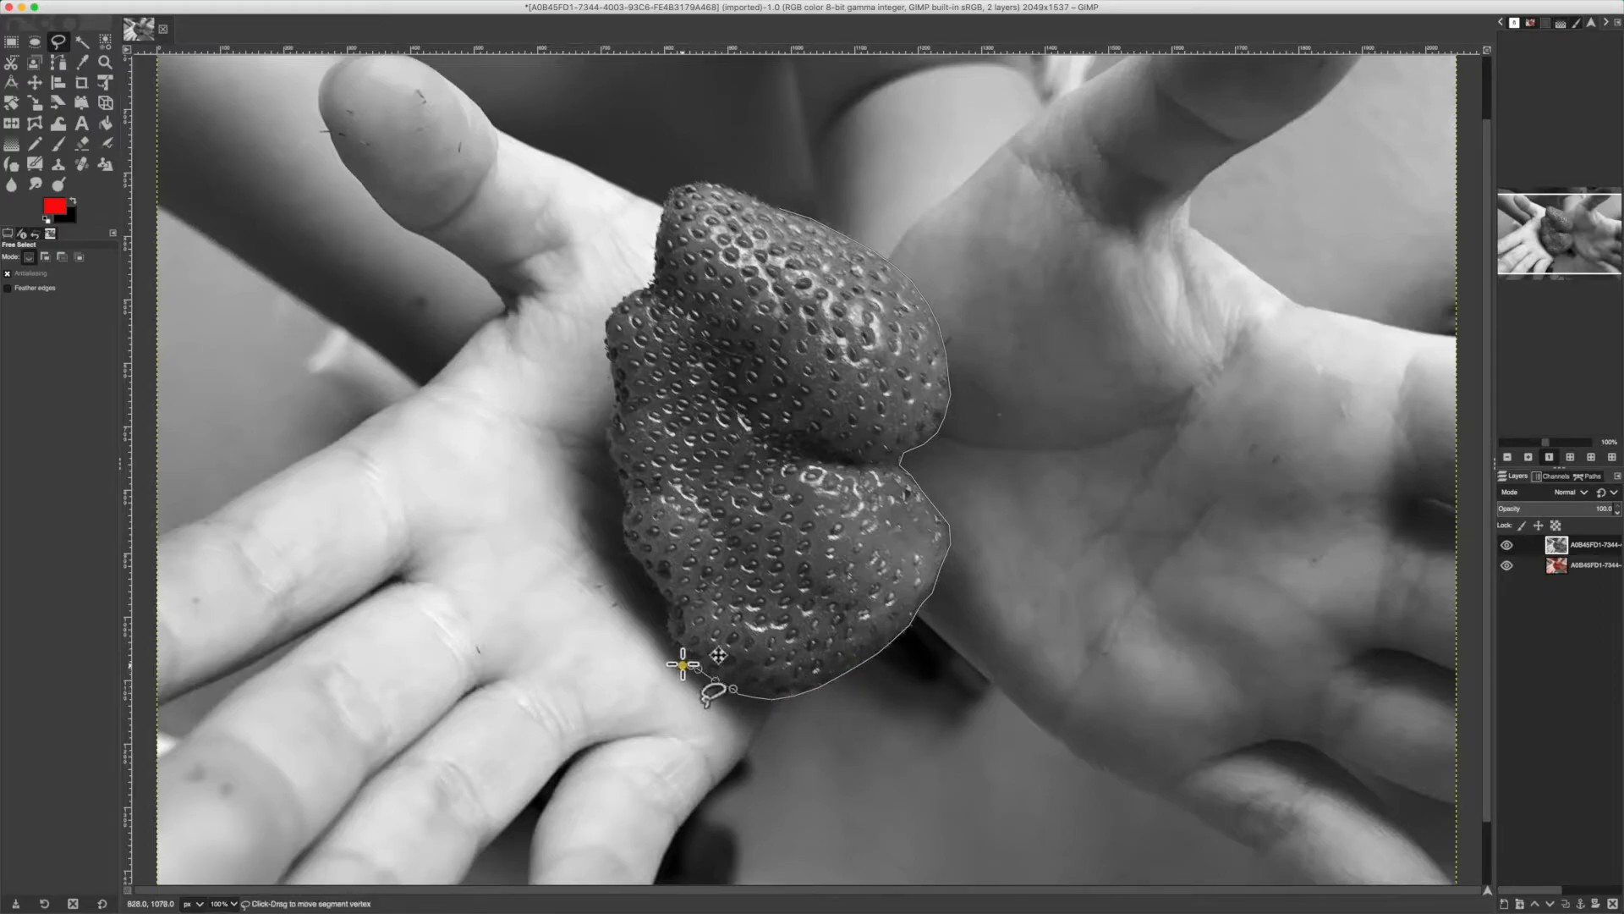
pyautogui.press('BackSpace')
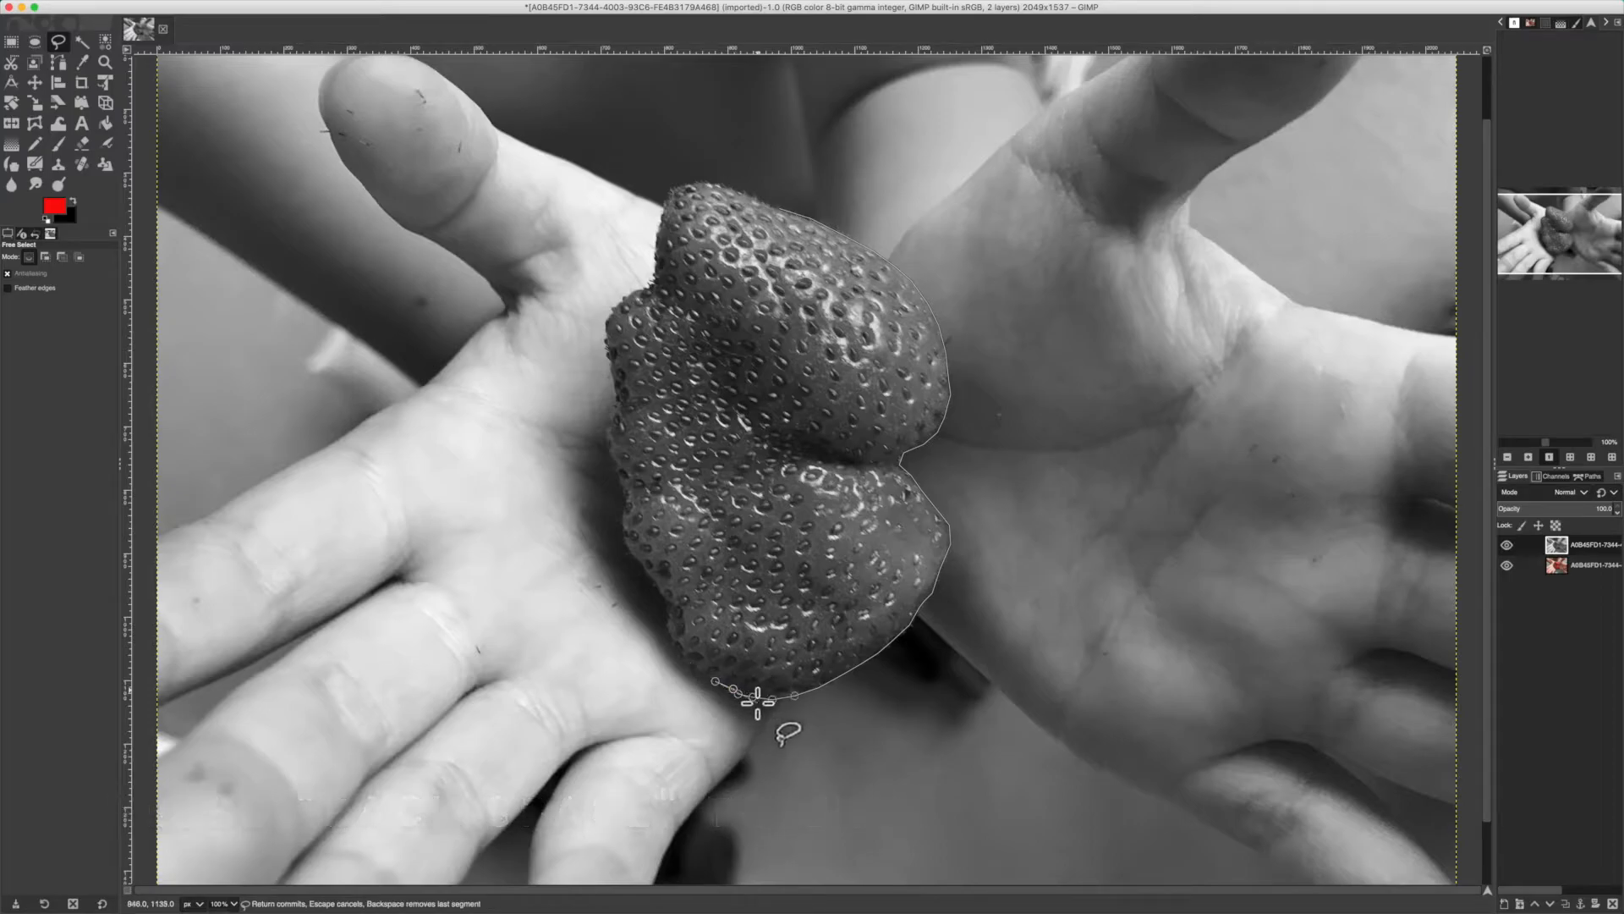
pyautogui.click(694, 668)
pyautogui.click(675, 652)
pyautogui.click(667, 631)
pyautogui.click(668, 620)
pyautogui.click(671, 606)
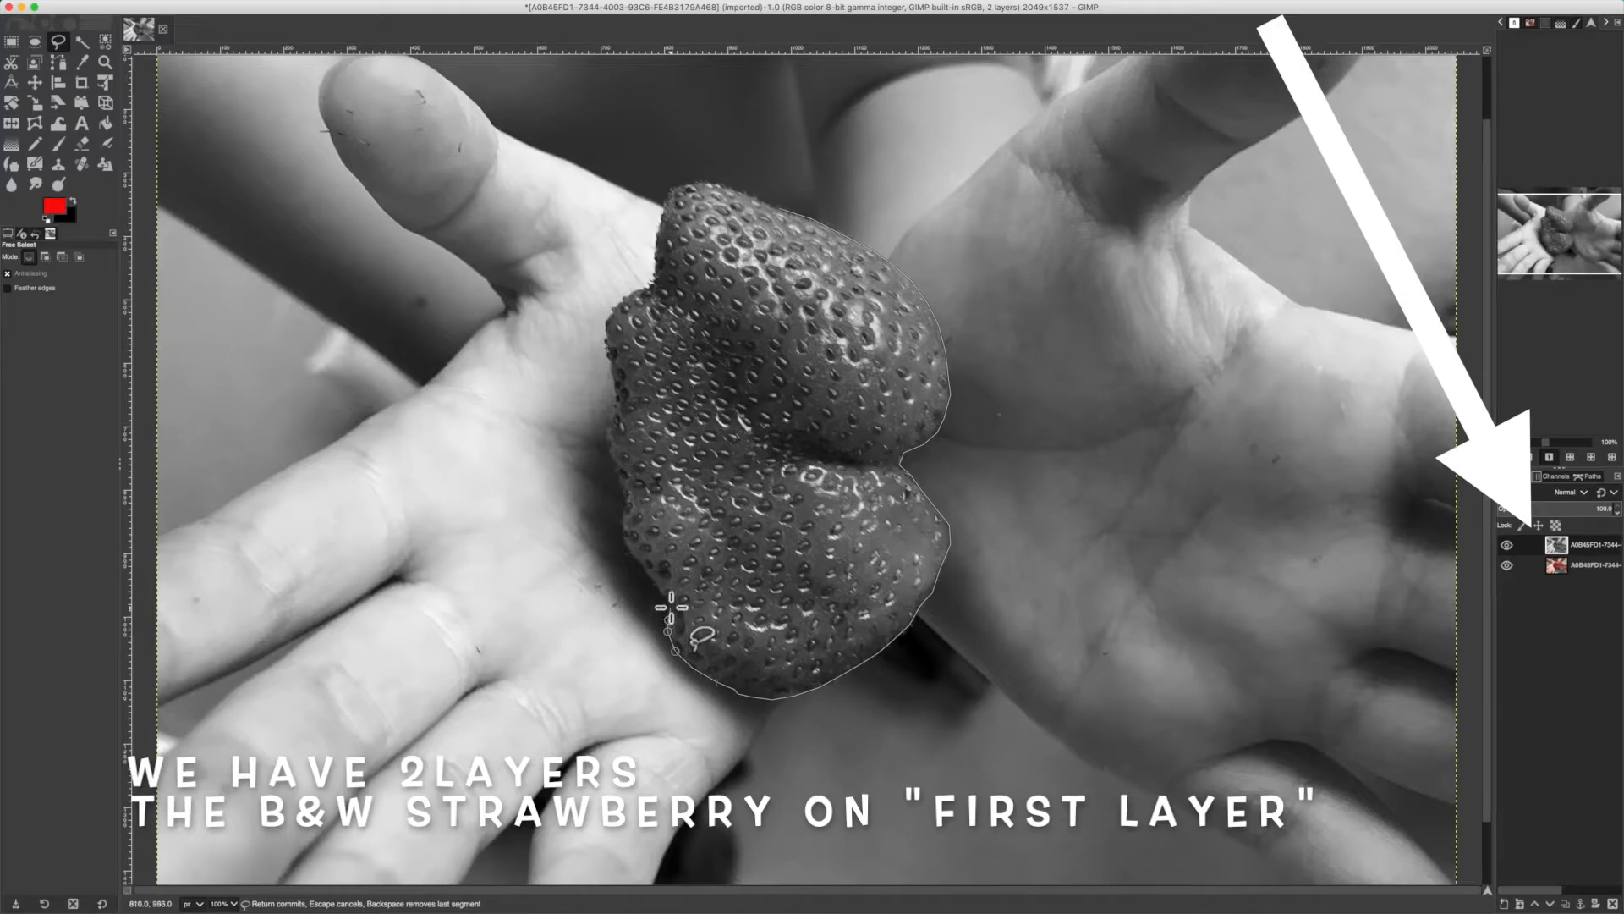
pyautogui.click(654, 585)
pyautogui.click(645, 578)
pyautogui.click(645, 568)
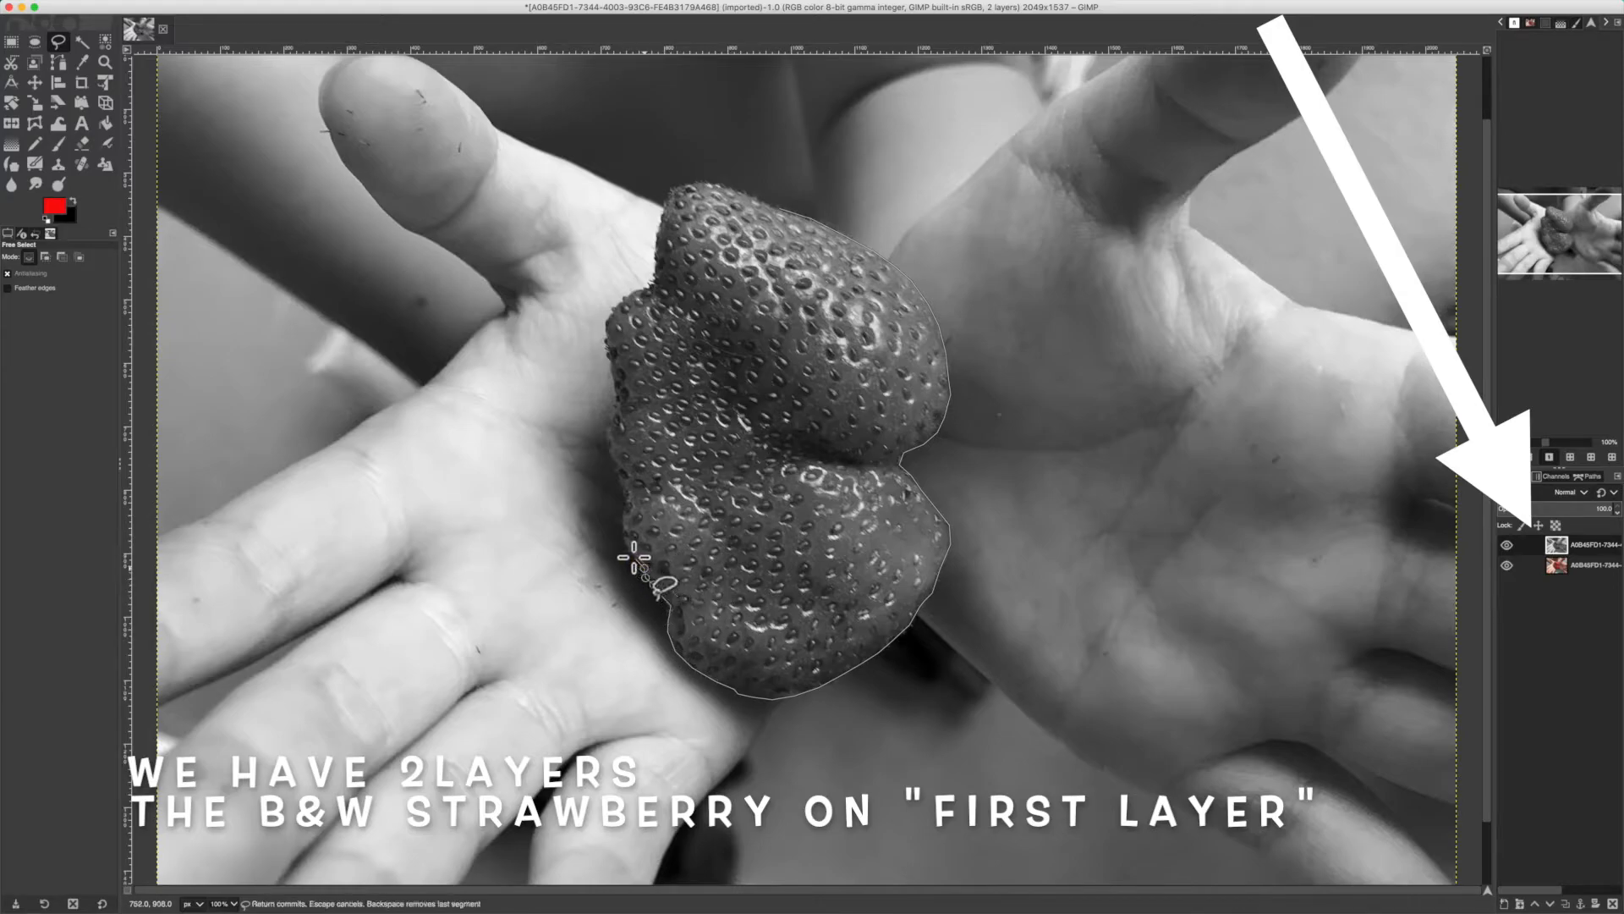
pyautogui.click(624, 542)
pyautogui.click(619, 525)
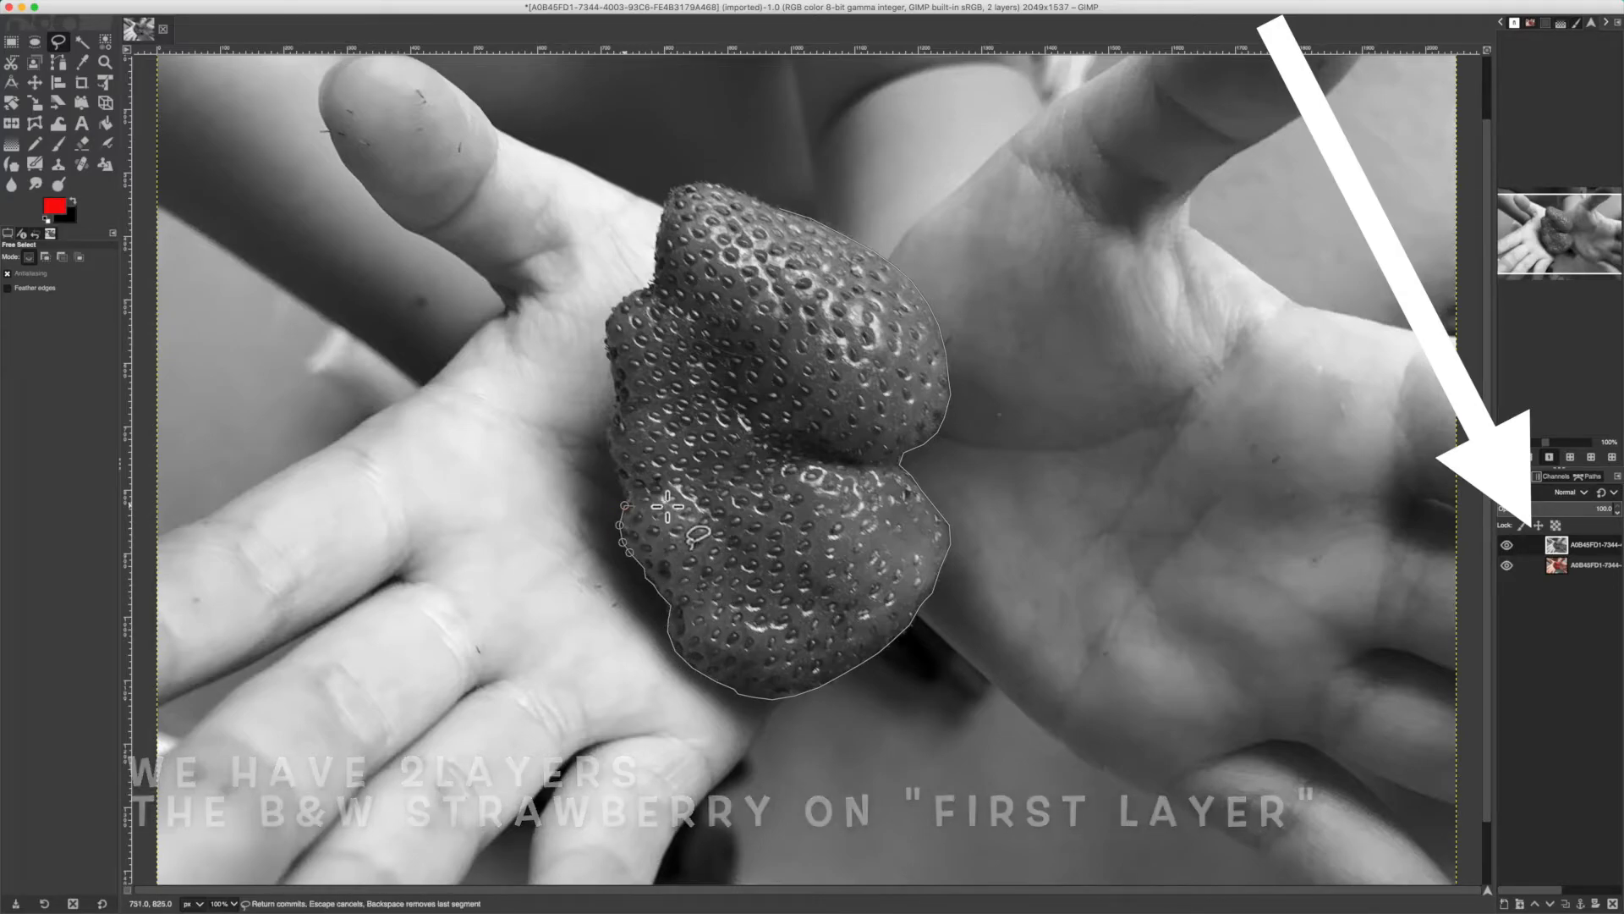
pyautogui.click(624, 504)
pyautogui.click(617, 483)
pyautogui.click(615, 467)
pyautogui.click(605, 449)
pyautogui.click(605, 429)
pyautogui.click(608, 425)
pyautogui.click(611, 418)
pyautogui.click(615, 409)
pyautogui.click(612, 372)
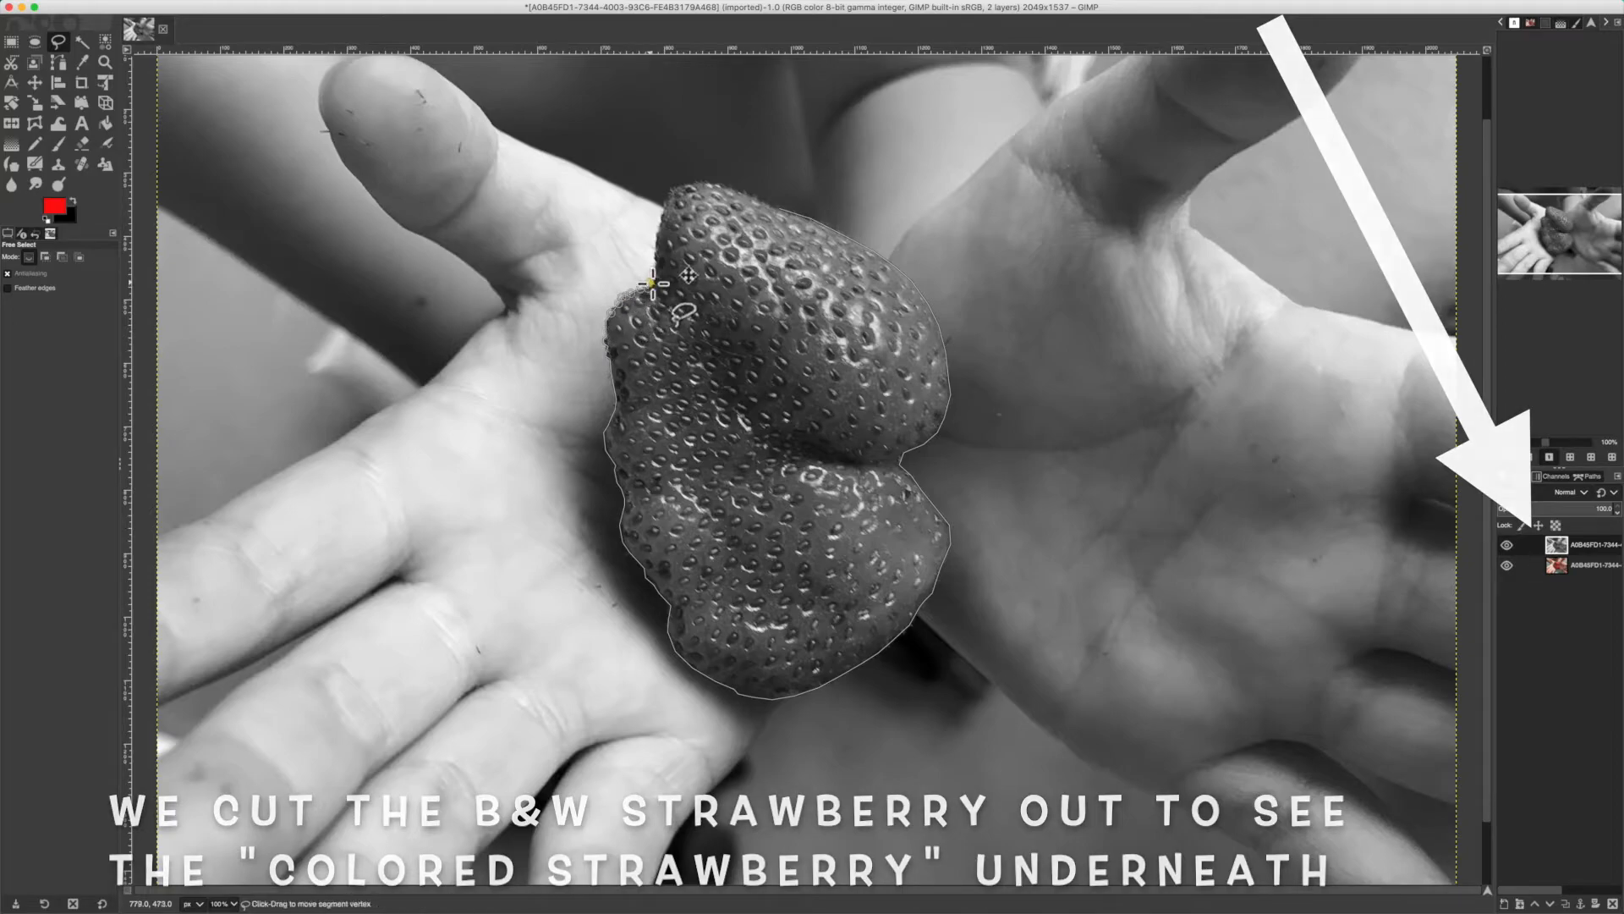
pyautogui.click(655, 252)
pyautogui.click(655, 239)
pyautogui.click(660, 223)
pyautogui.click(663, 209)
pyautogui.click(668, 196)
pyautogui.moveTo(669, 186); pyautogui.dragTo(767, 203)
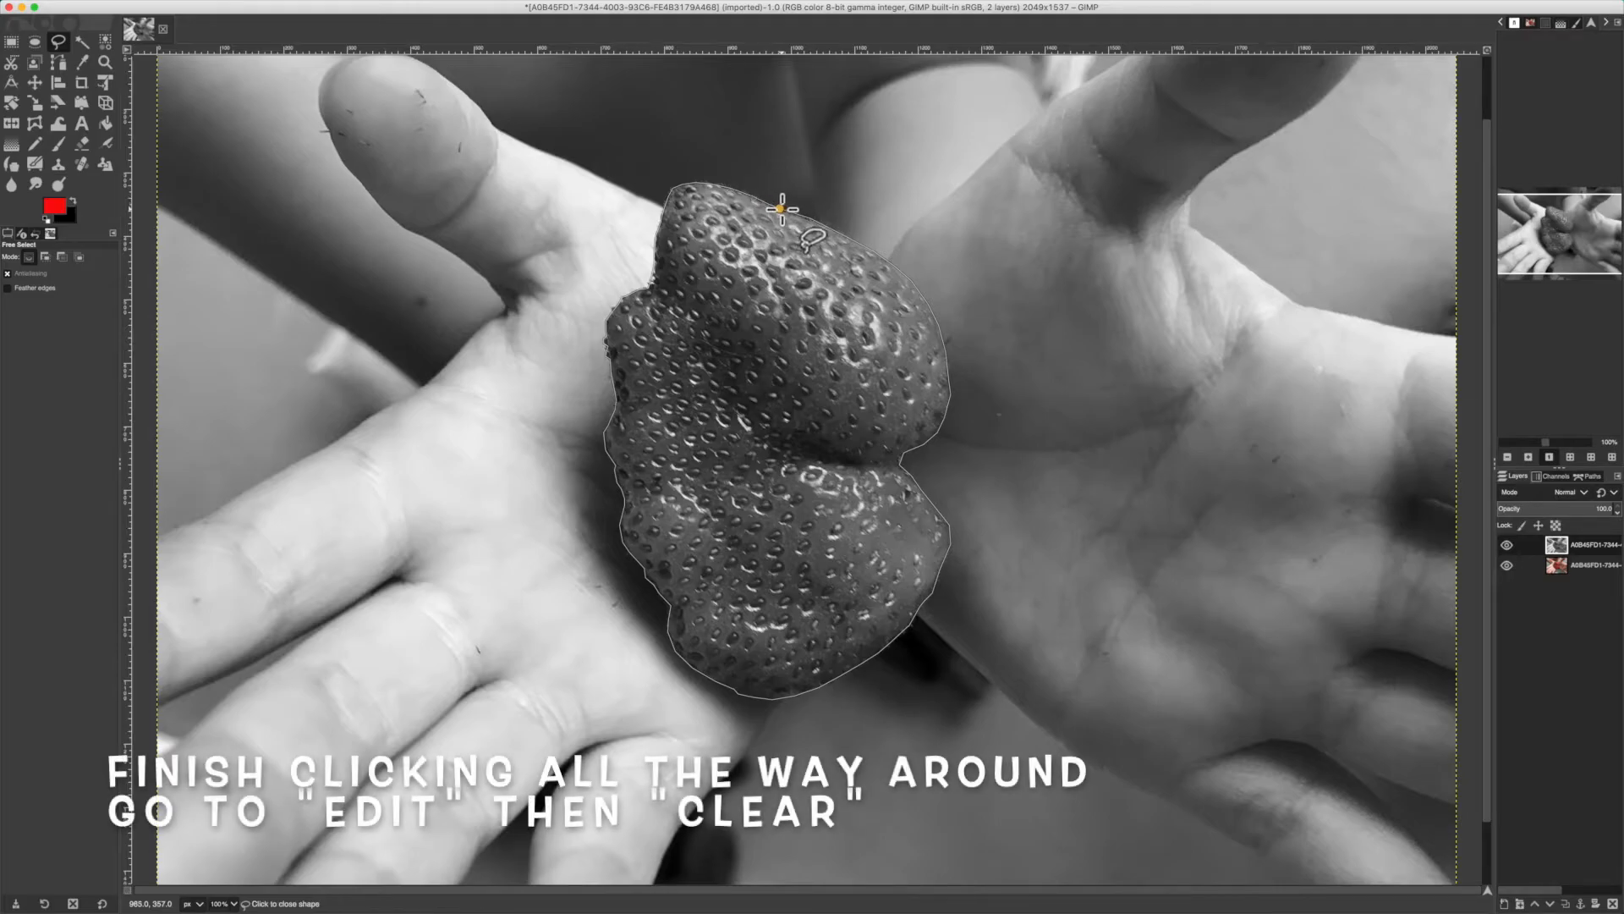
pyautogui.click(780, 209)
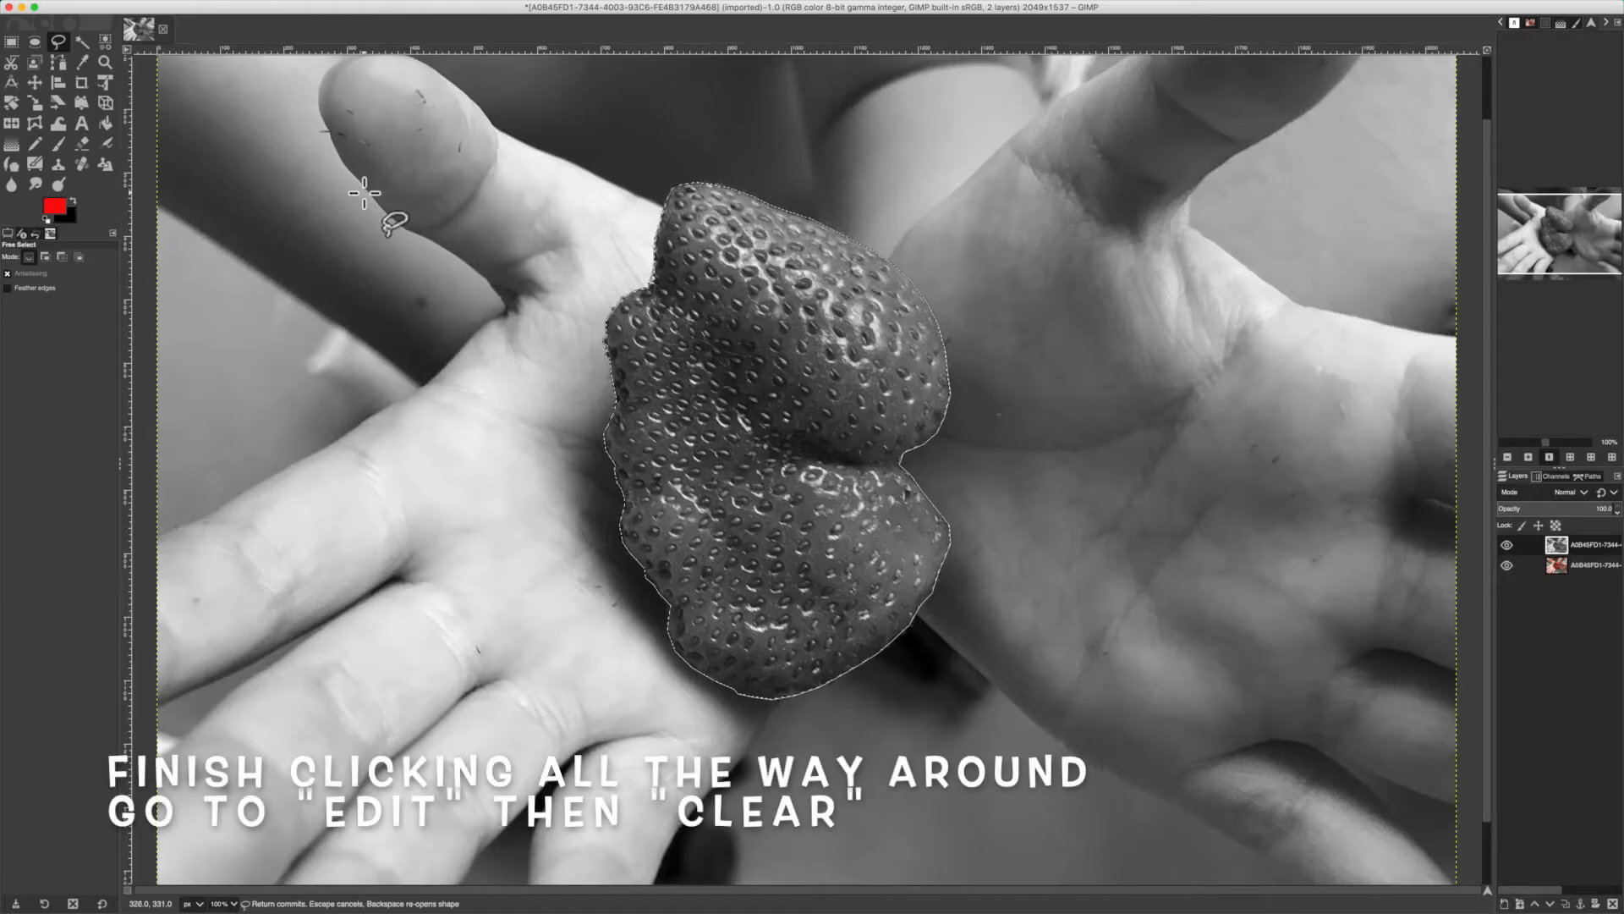
# Clear the selected strawberry area from the black-and-white layer and remove the selection.
pyautogui.moveTo(248, 12)
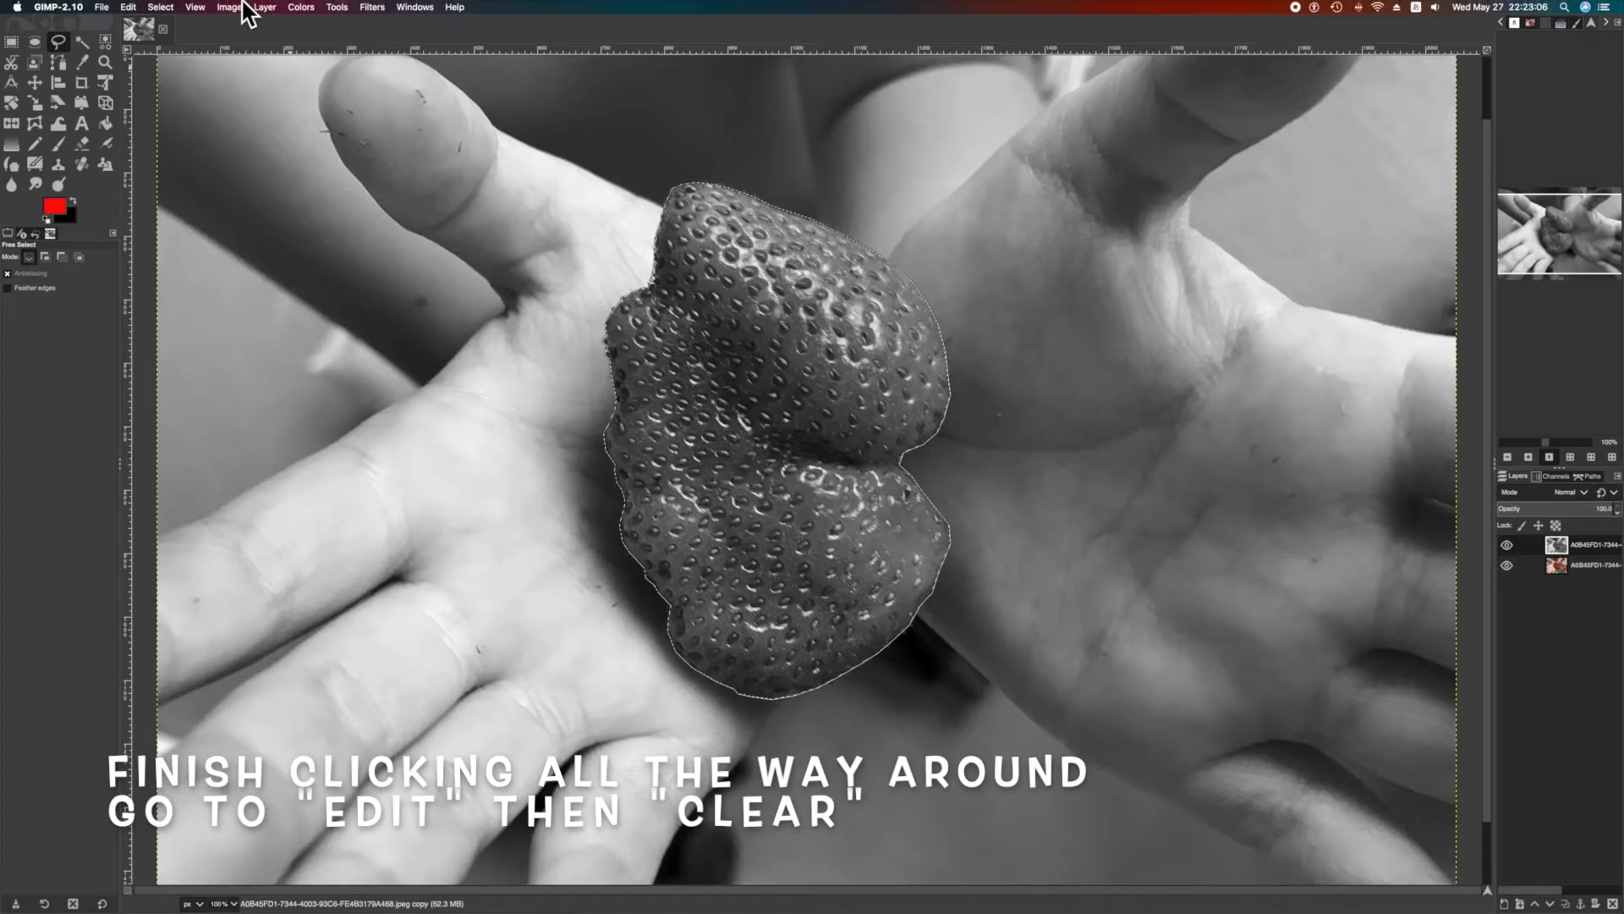
pyautogui.click(129, 7)
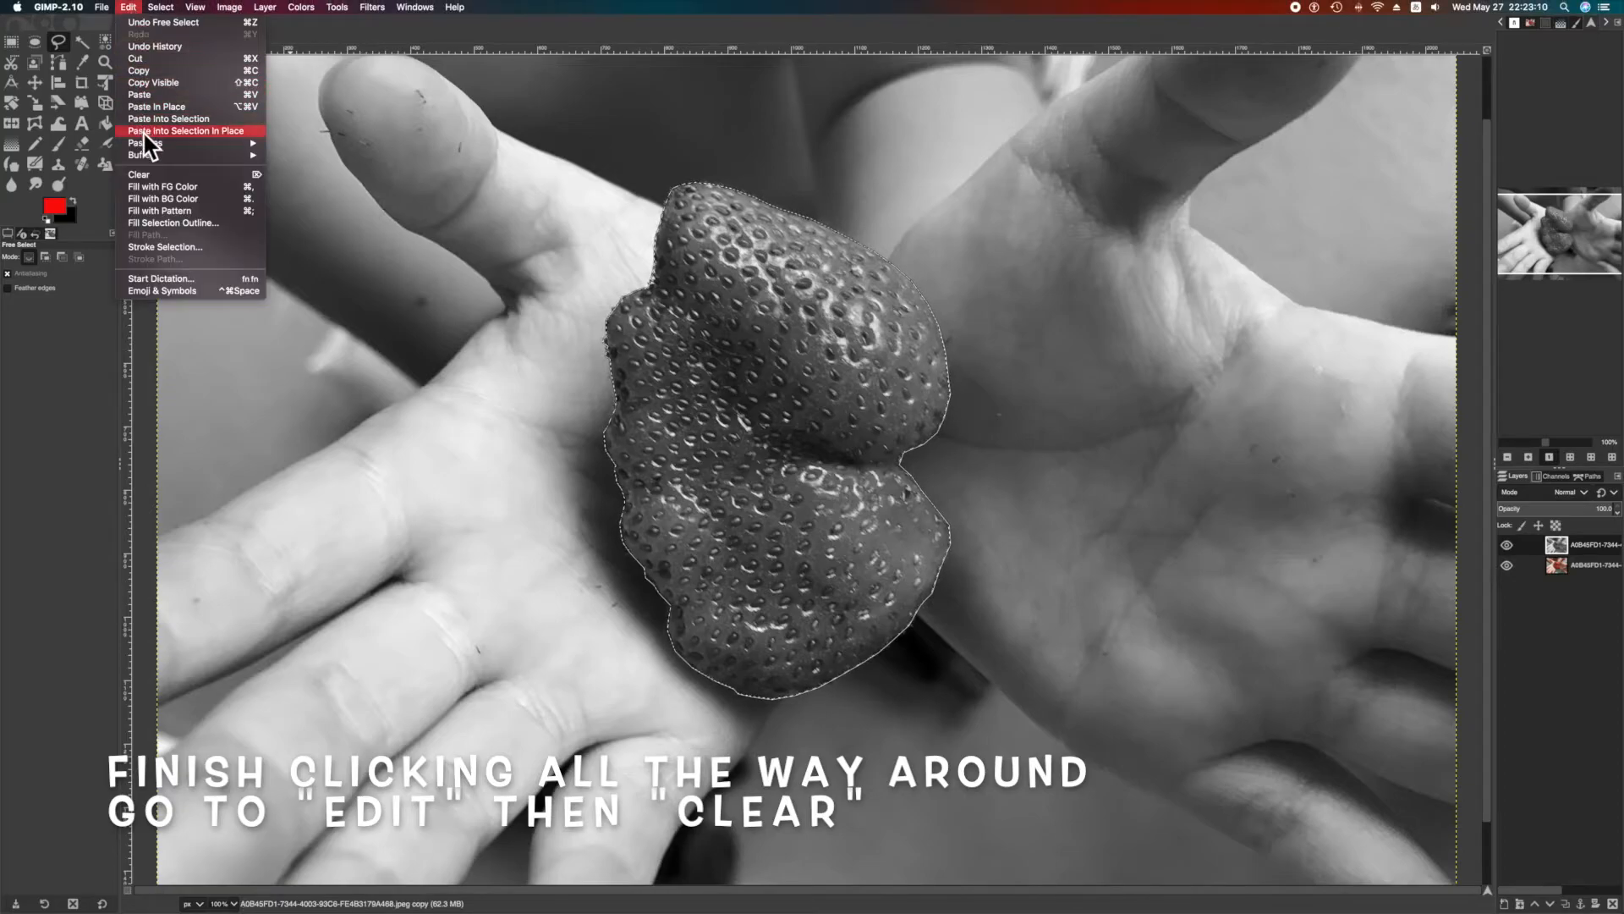
pyautogui.click(180, 175)
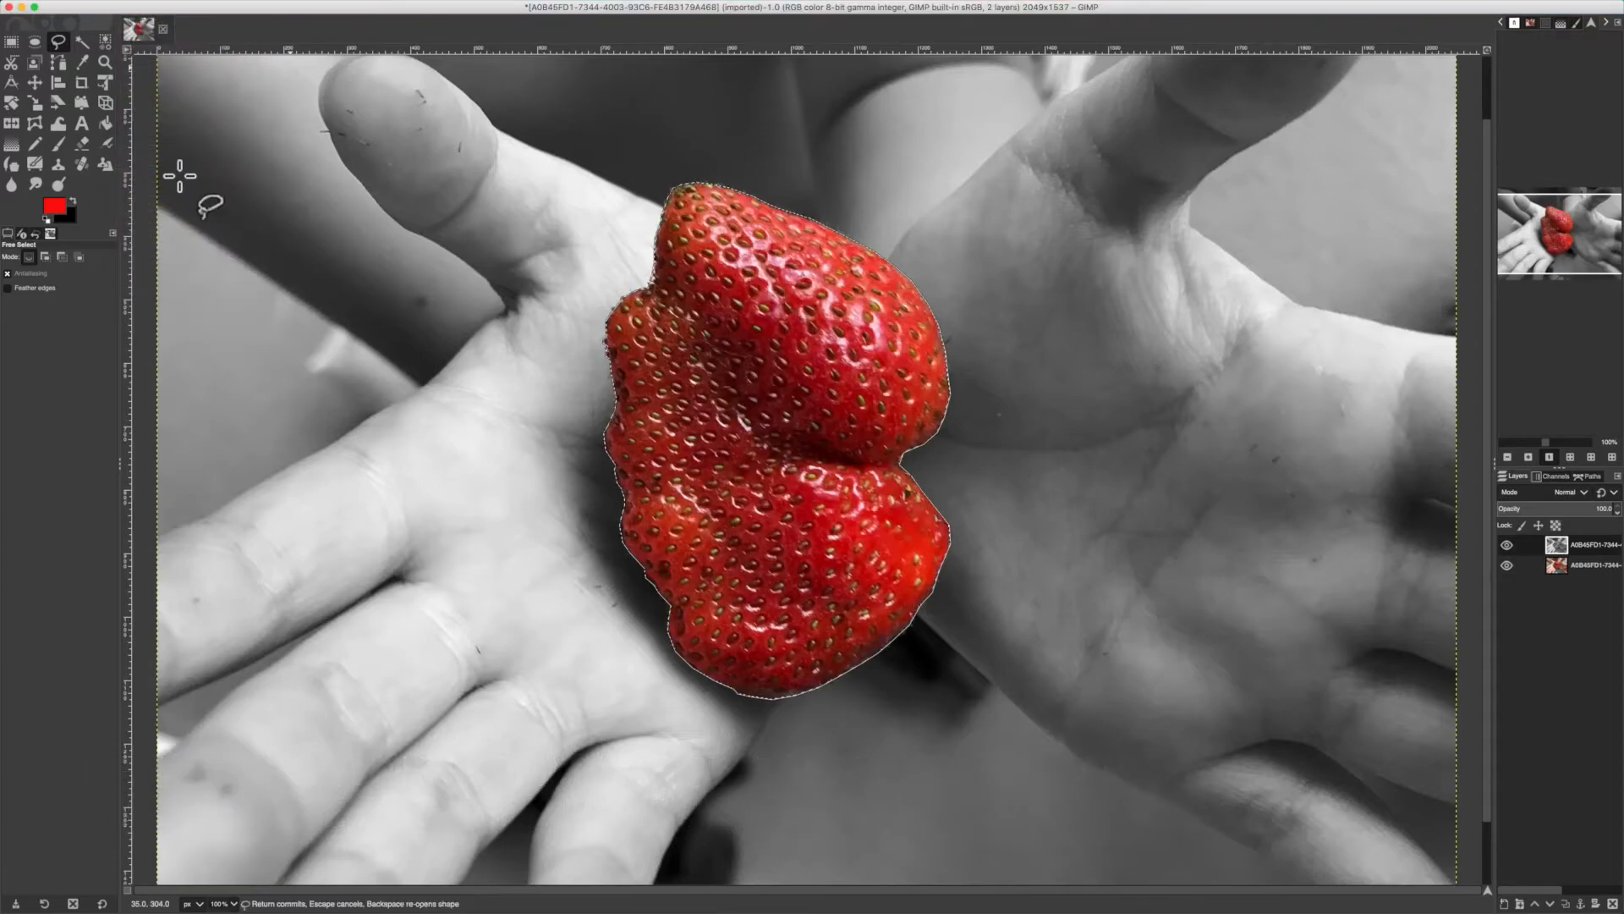
pyautogui.moveTo(225, 5)
pyautogui.click(161, 7)
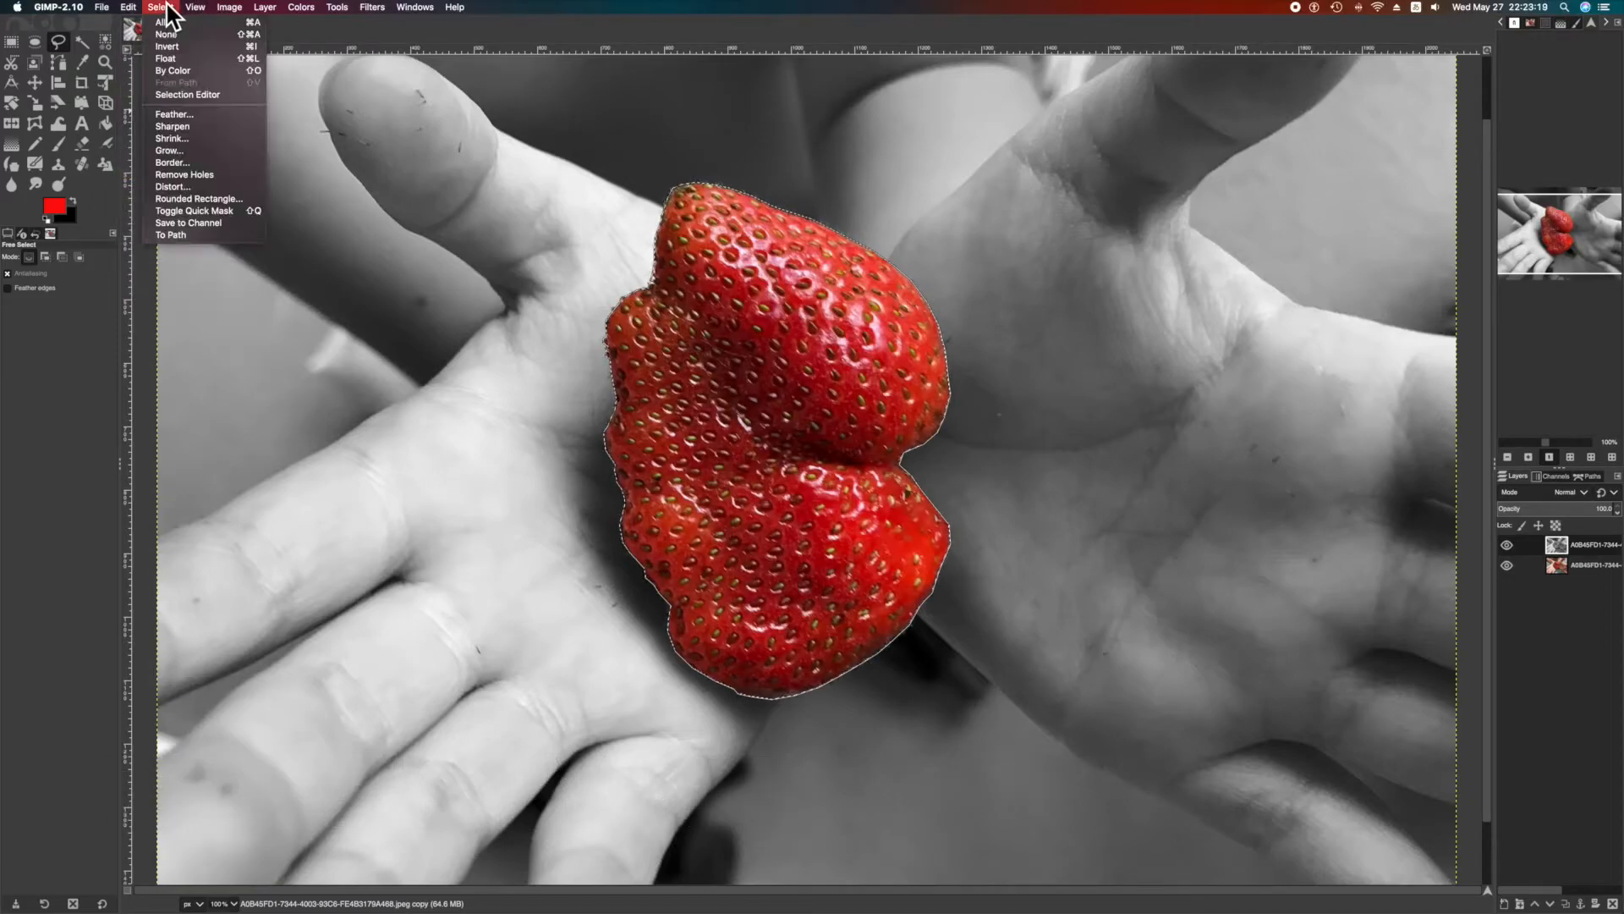
pyautogui.click(209, 30)
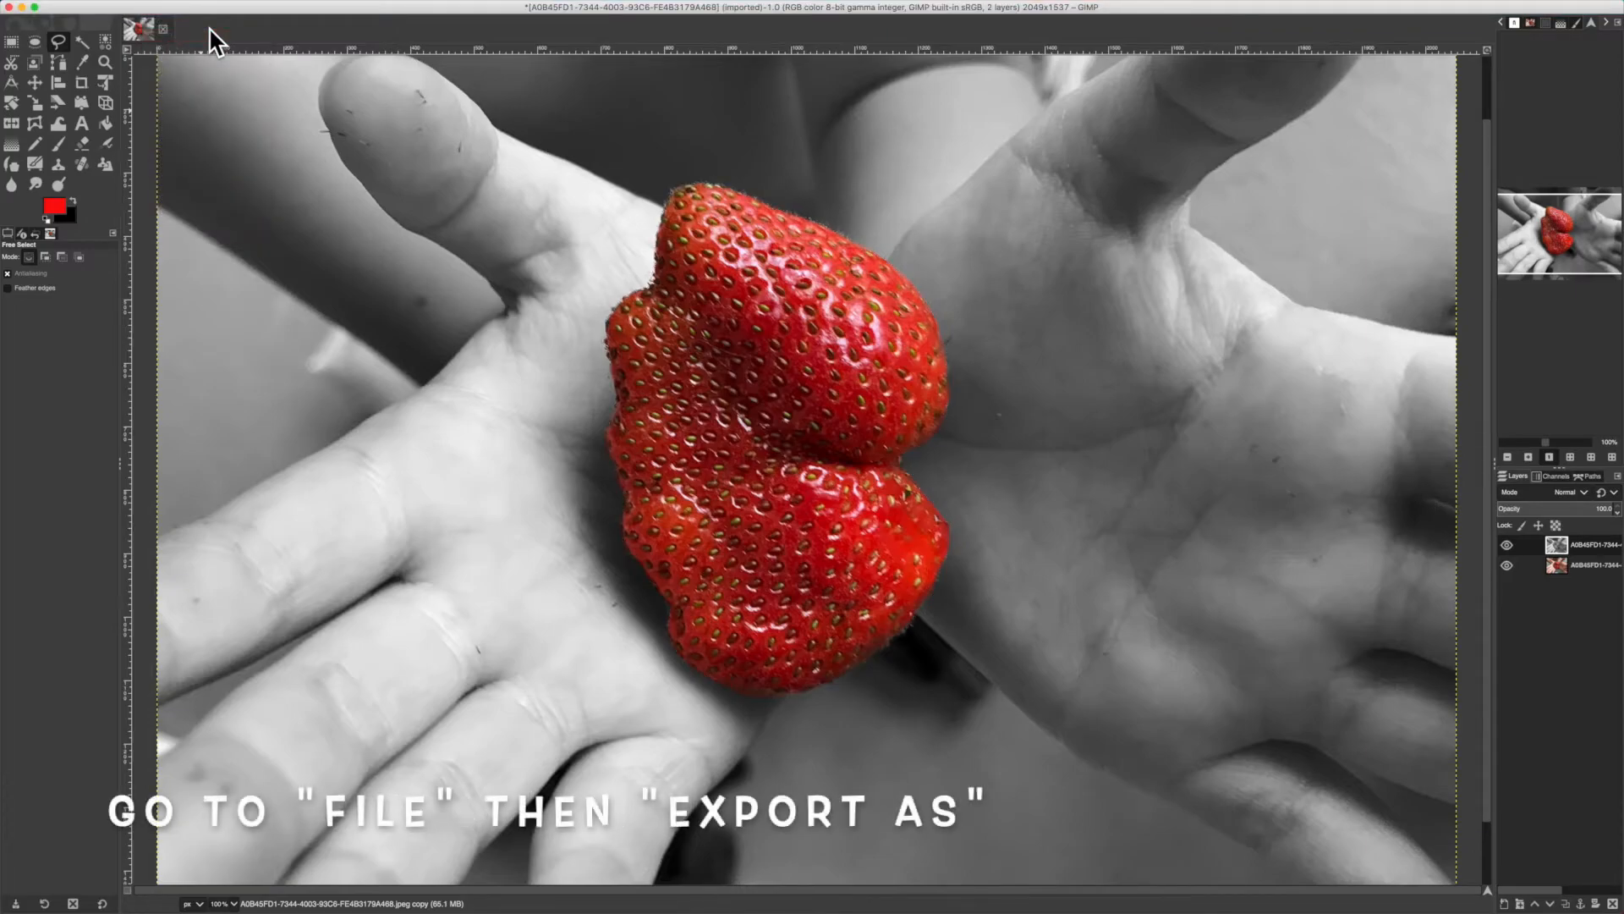
# Export the image to the Desktop as Strawberry.jpeg, keeping the offered JPEG settings.
pyautogui.click(102, 7)
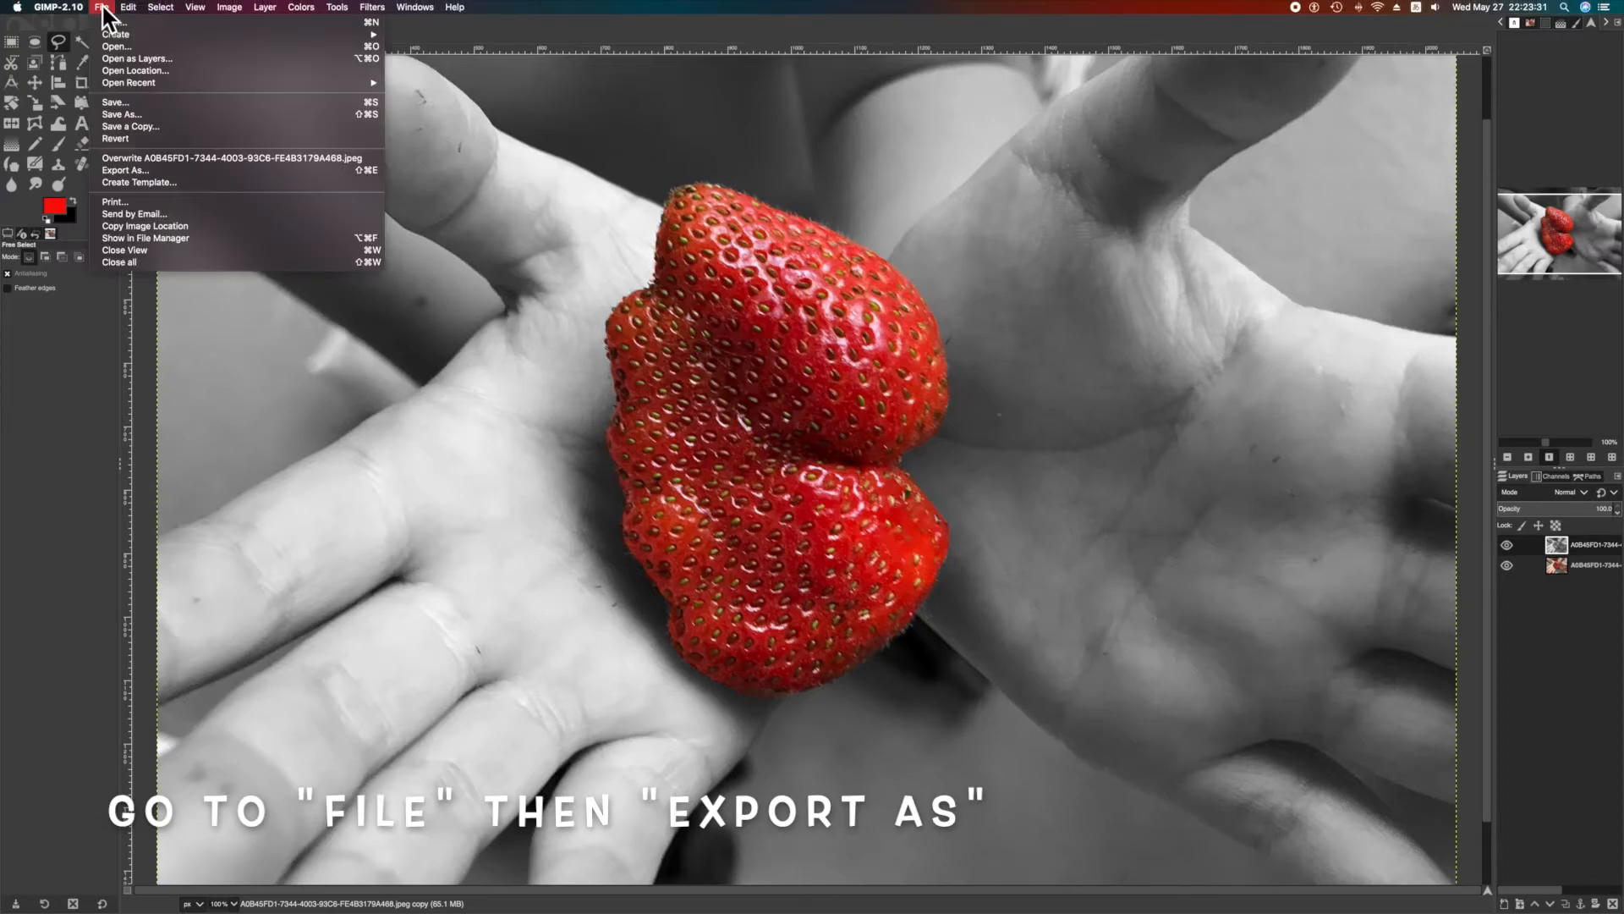
pyautogui.click(185, 170)
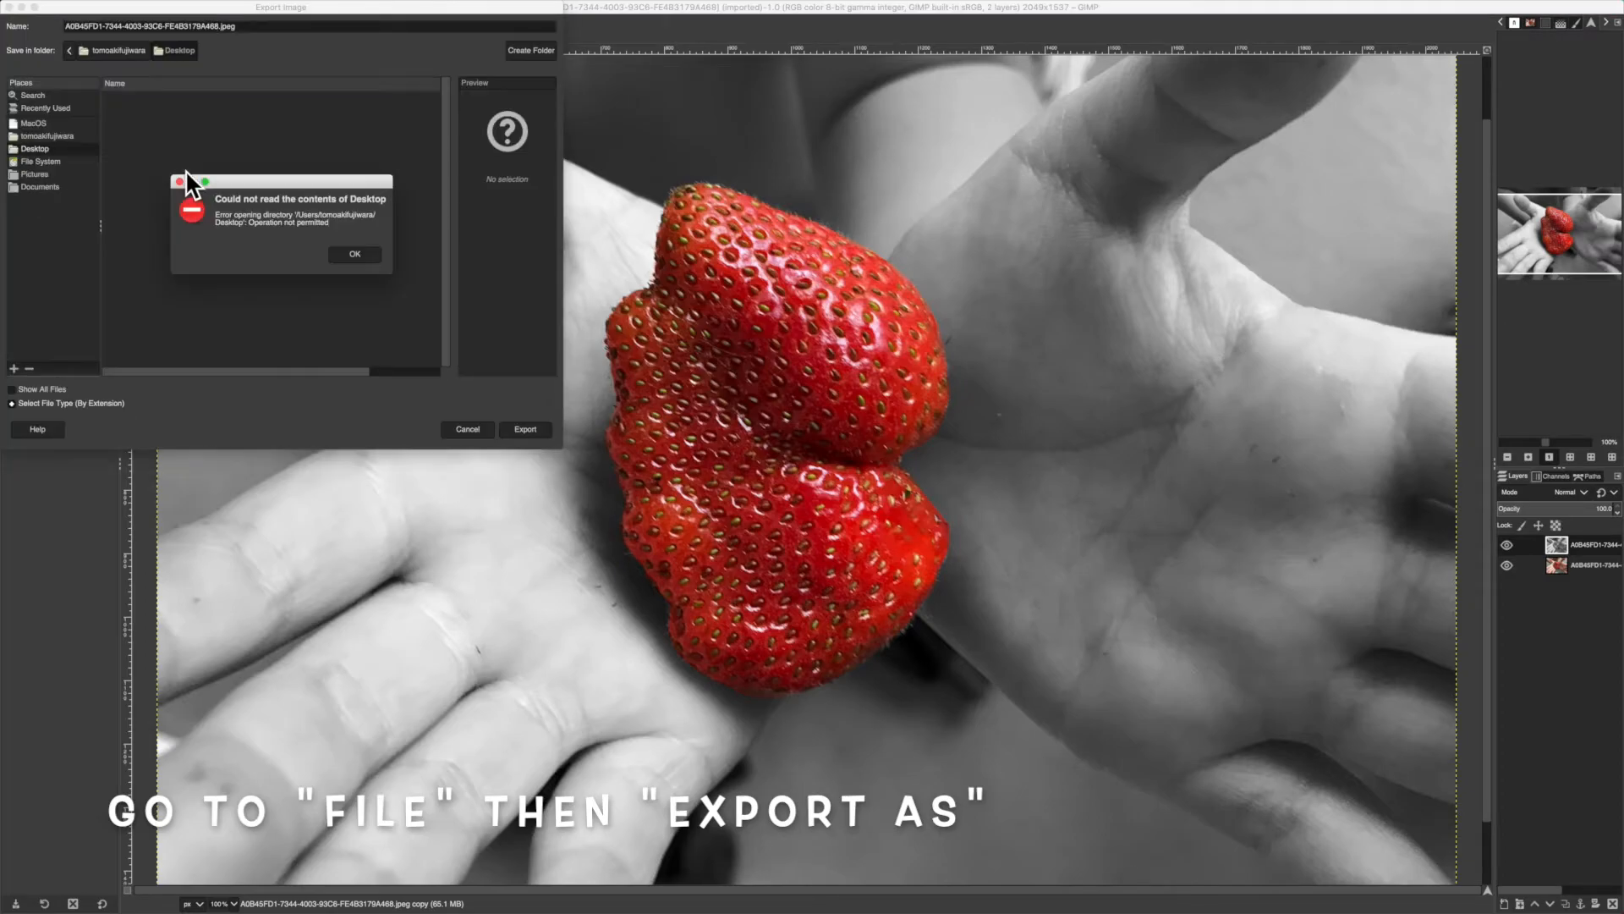
pyautogui.press('Return')
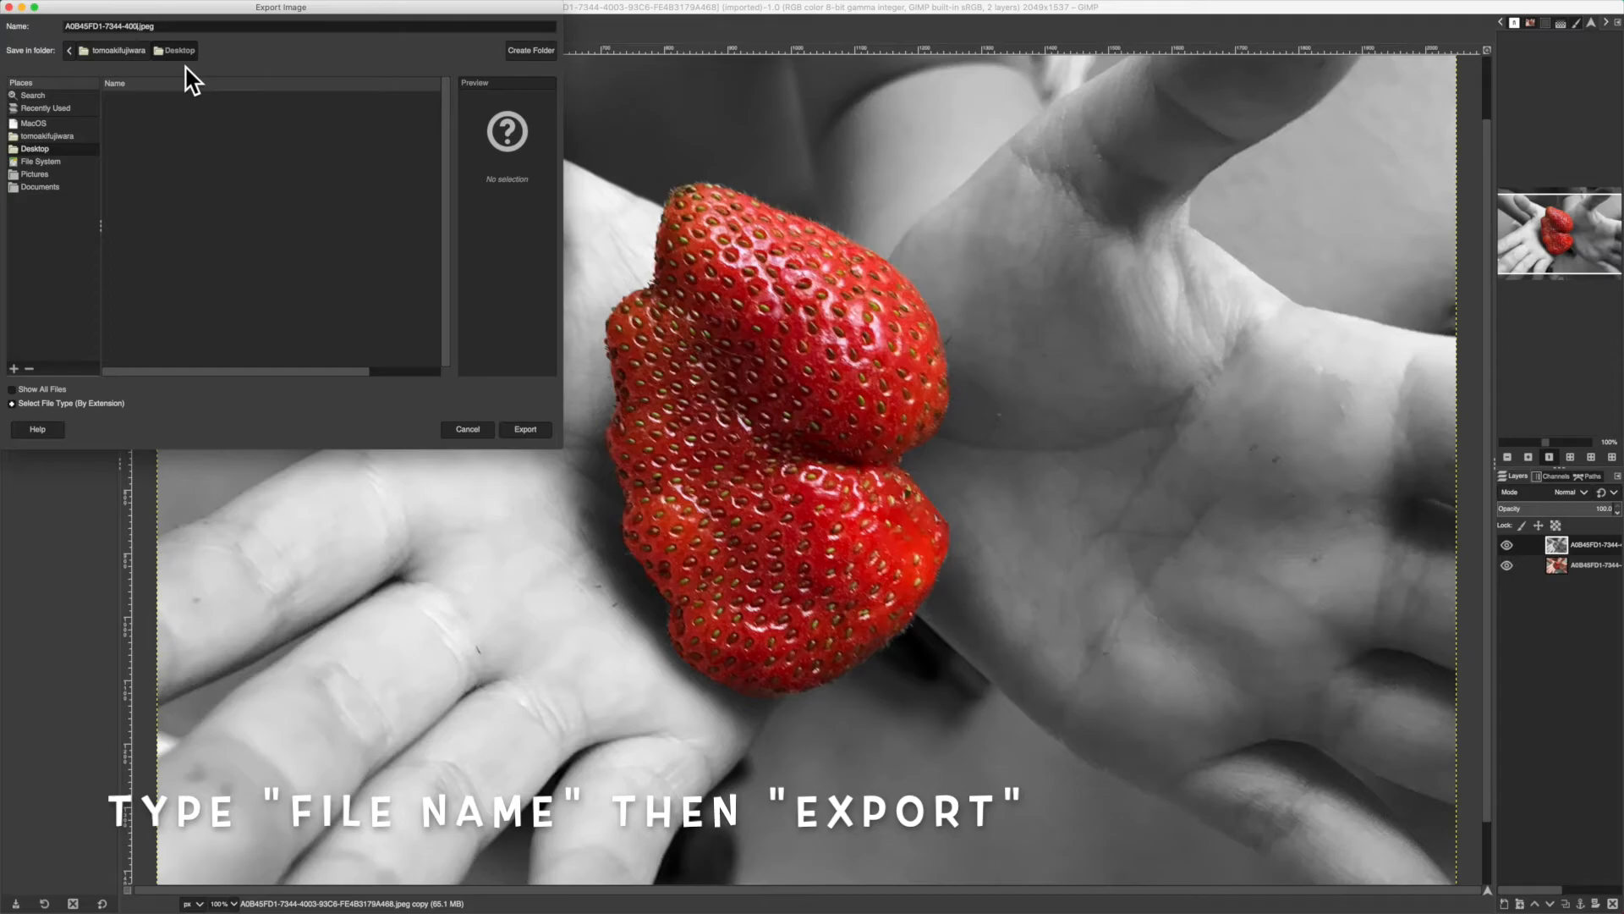
pyautogui.write('Strawberry')
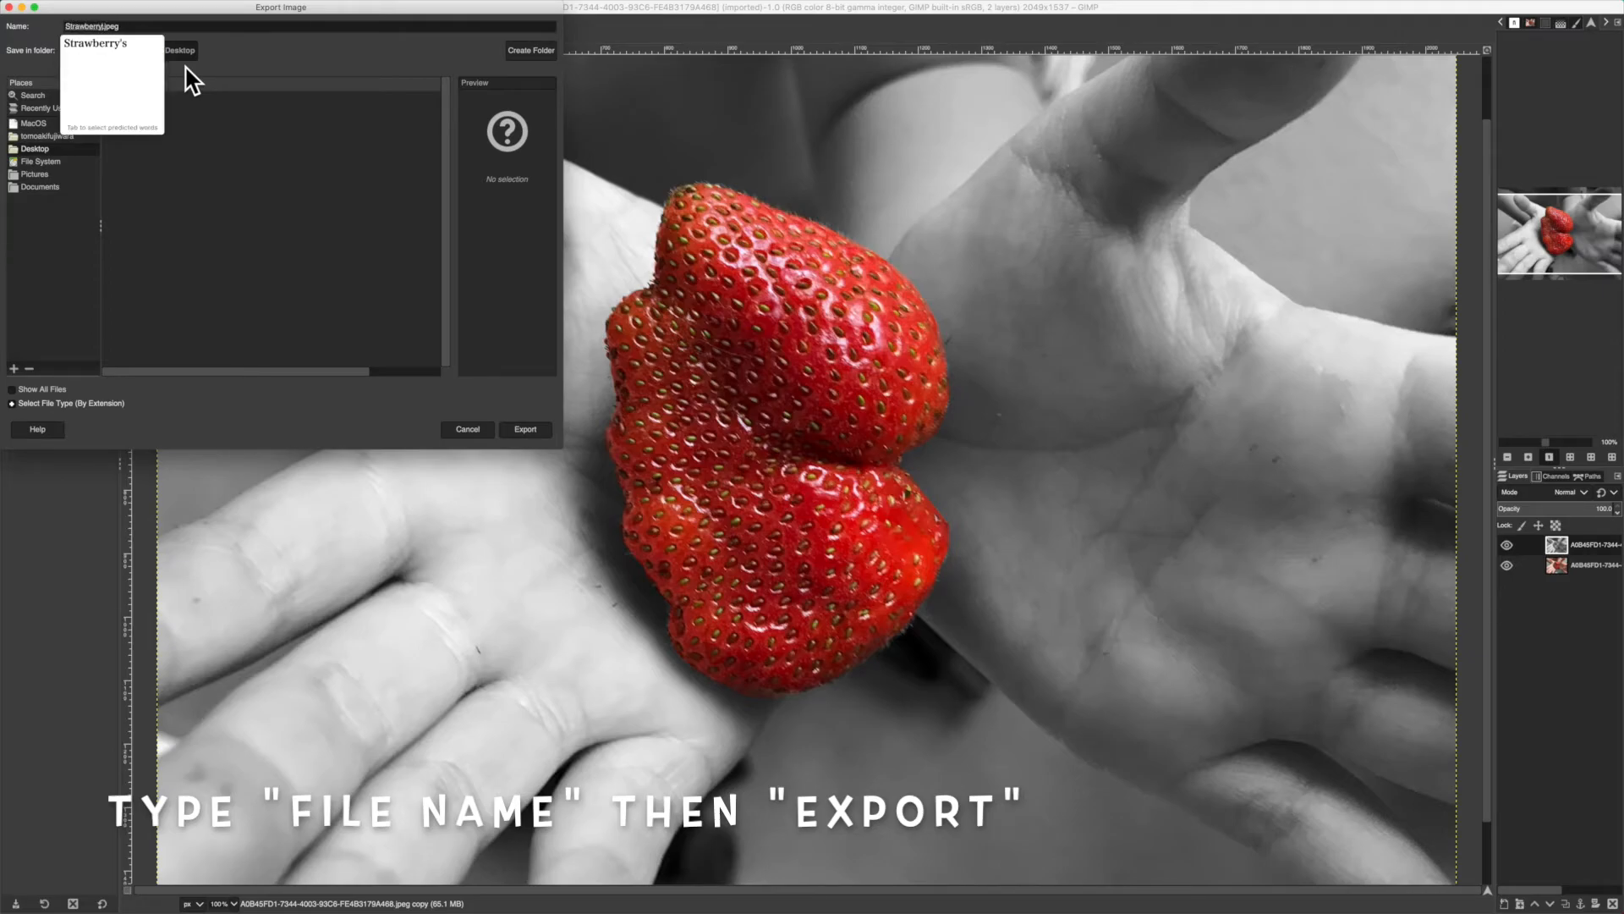
pyautogui.press('Return')
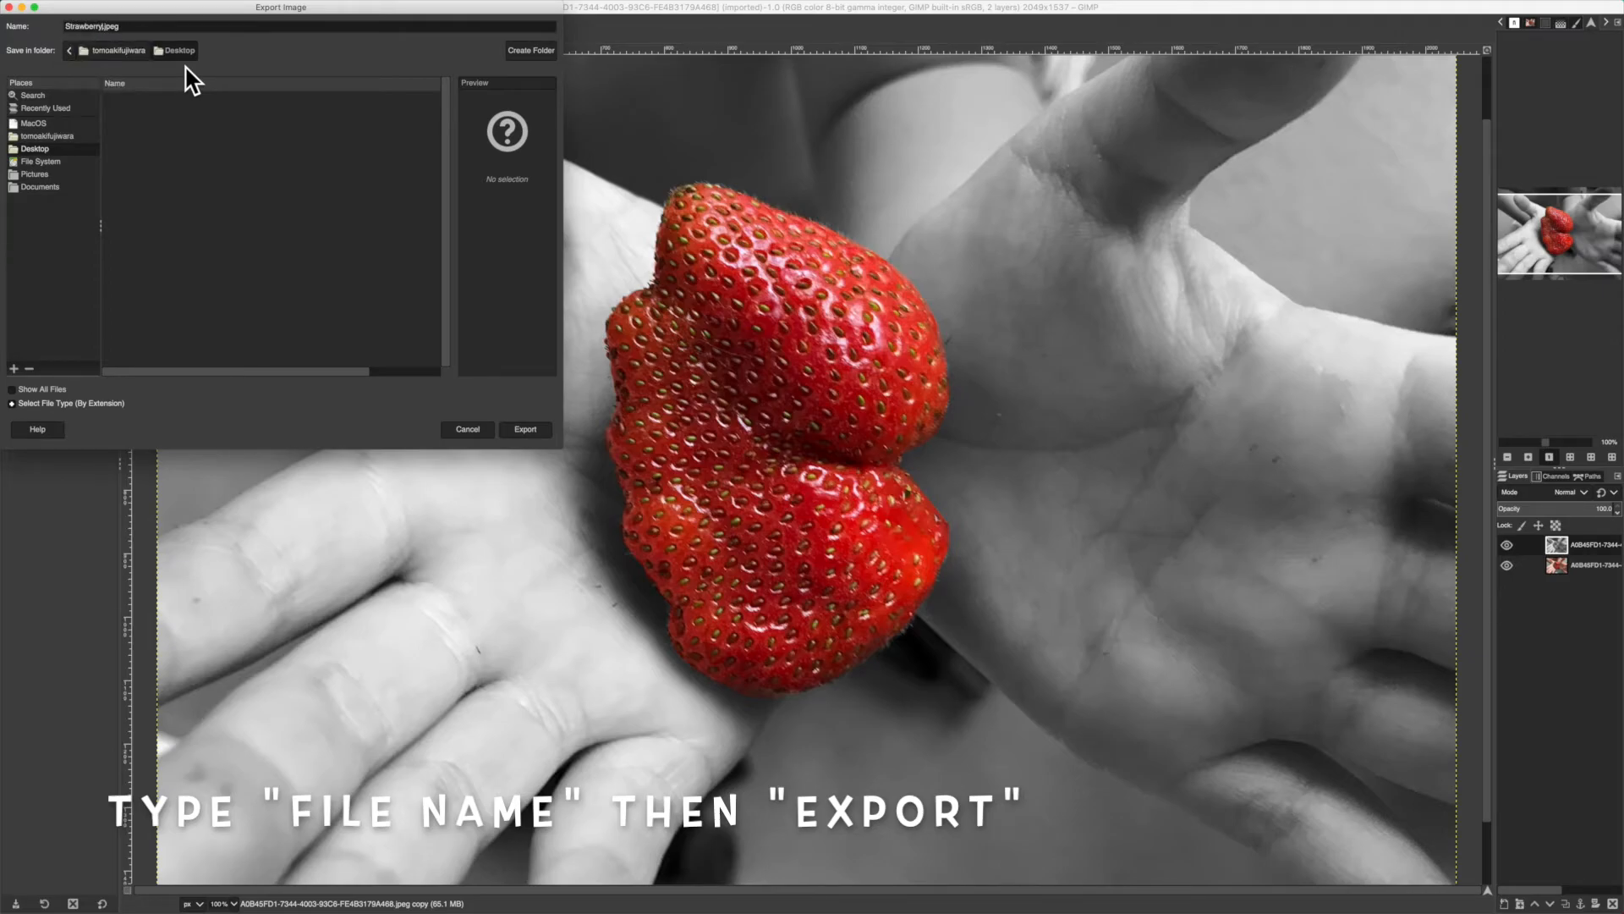
pyautogui.press('Return')
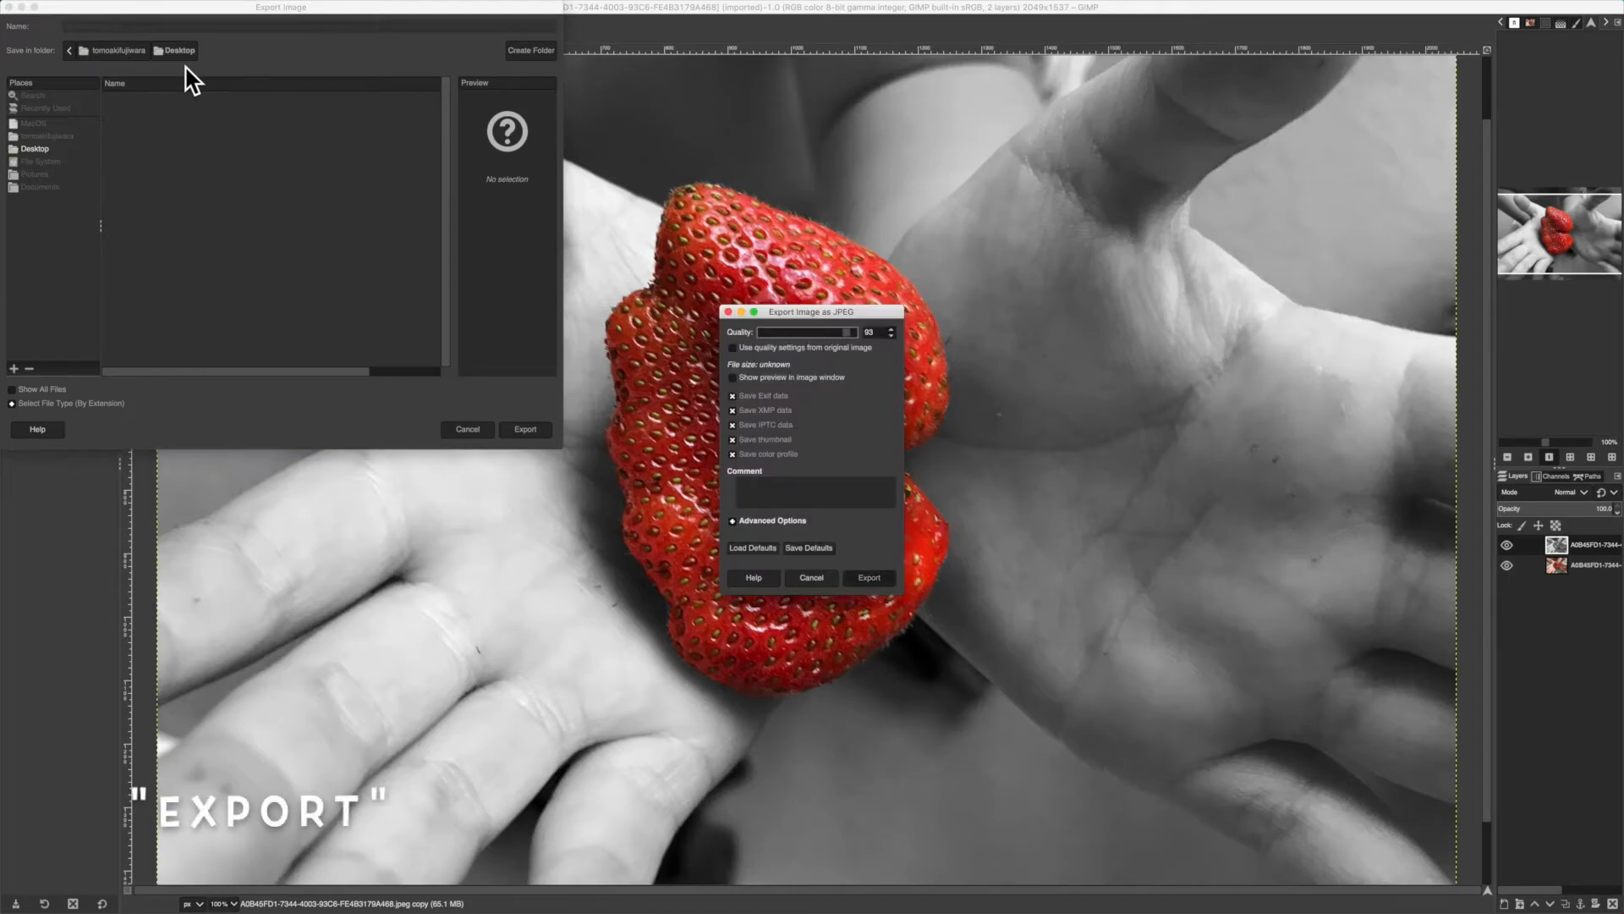
pyautogui.press('Return')
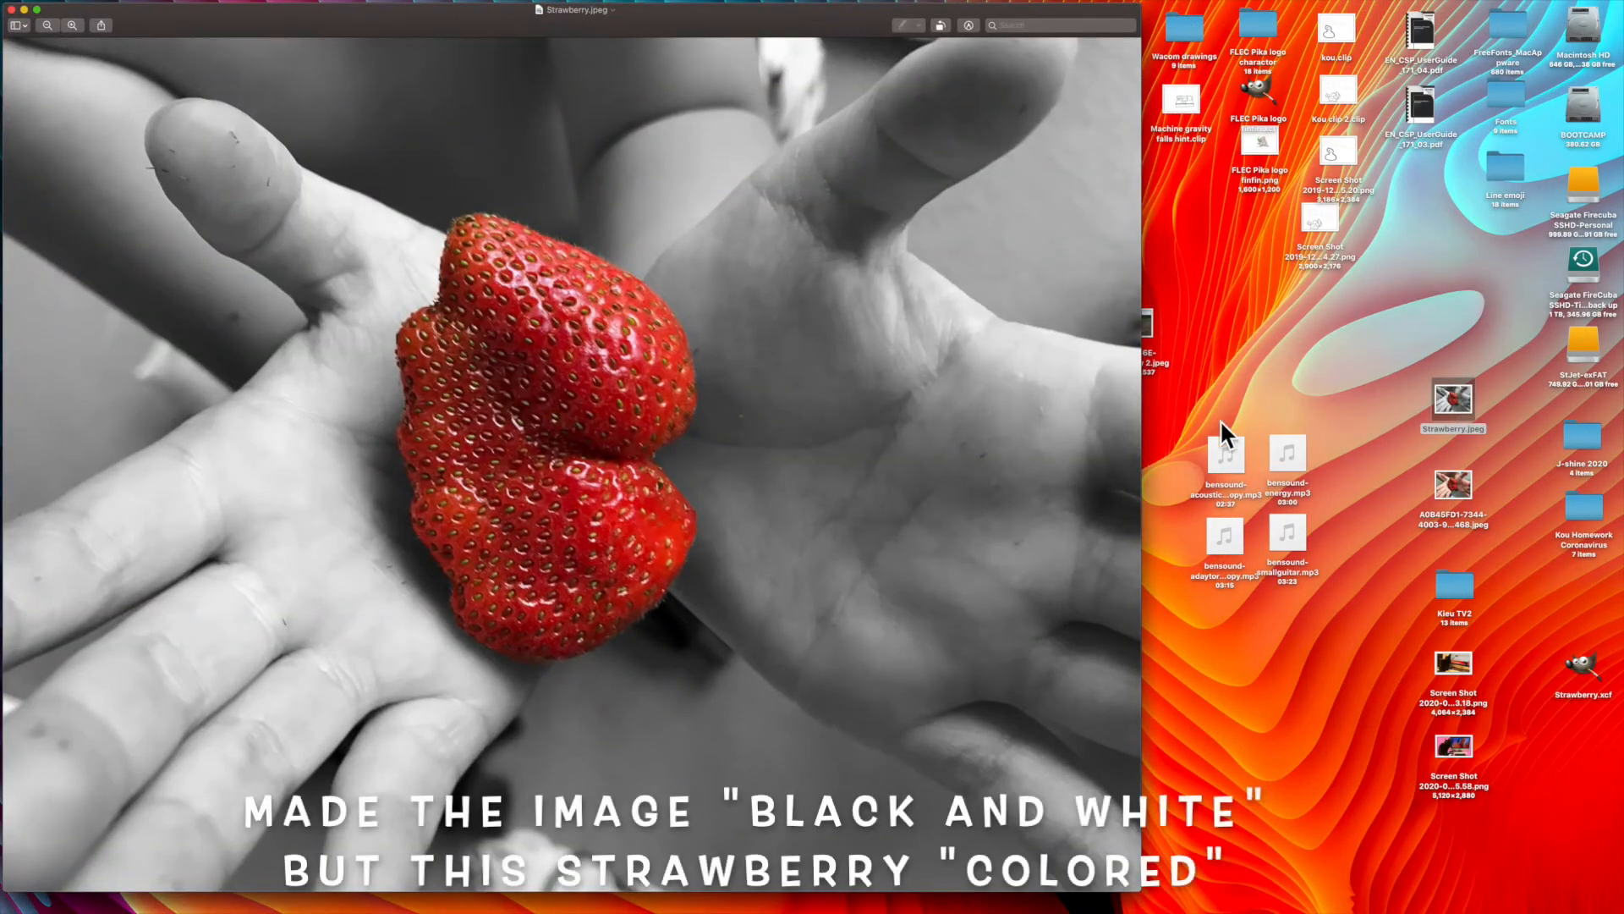
# Move the preview window of the exported Strawberry.jpeg toward the middle of the desktop to view the picture.
pyautogui.moveTo(709, 26); pyautogui.dragTo(918, 34)
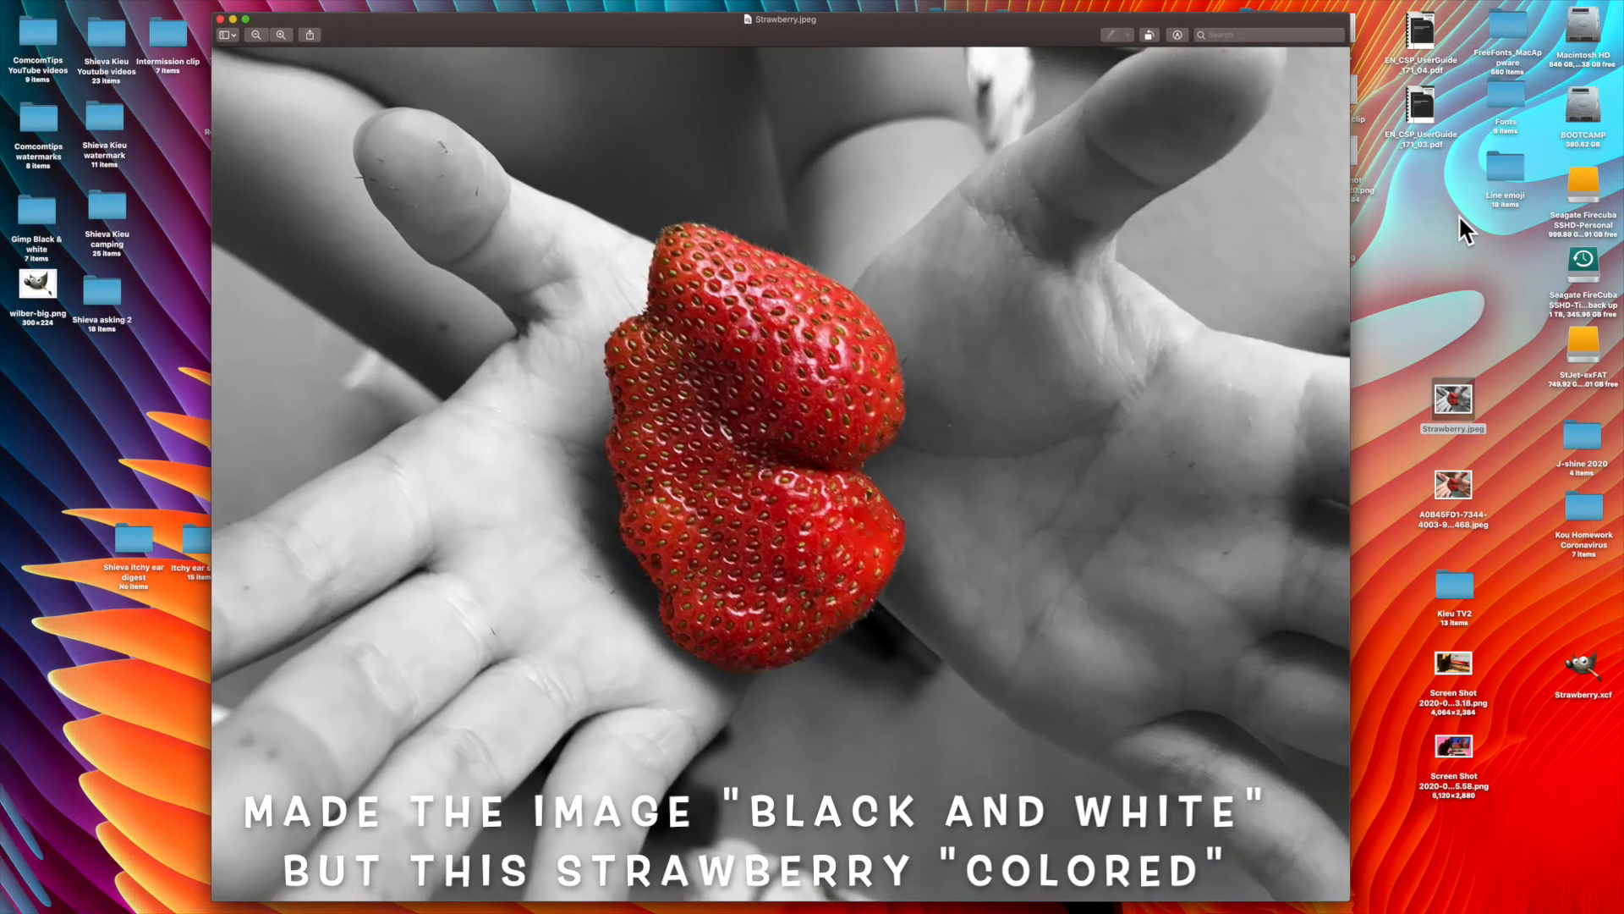